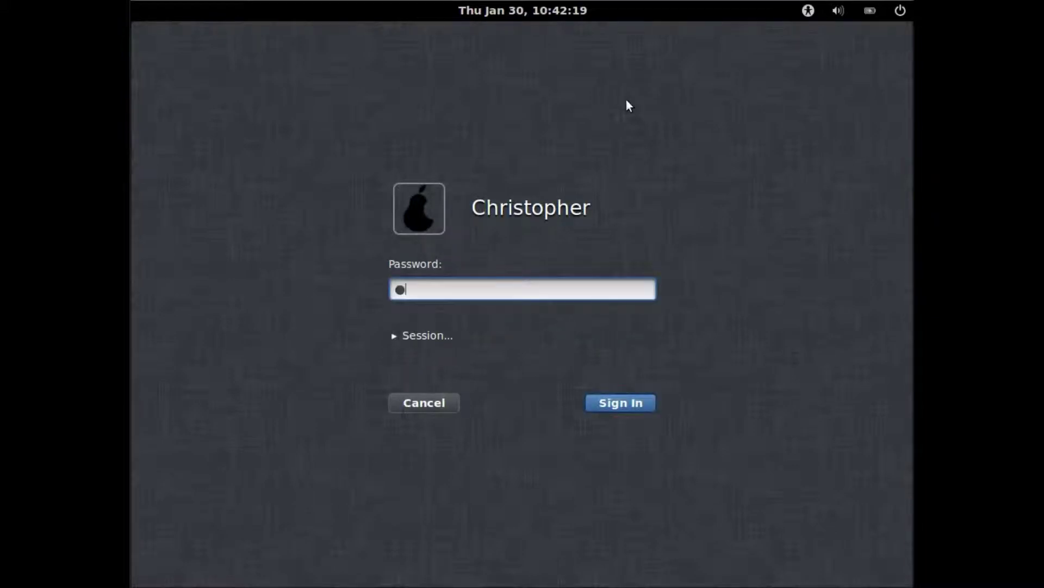
Step: Enter the account password at the login prompt, erasing mistyped characters and retyping it correctly
type("****")
key("BackSpace")
key("BackSpace")
key("BackSpace")
key("BackSpace")
key("BackSpace")
type("***")
key("BackSpace")
key("BackSpace")
key("BackSpace")
type("****")
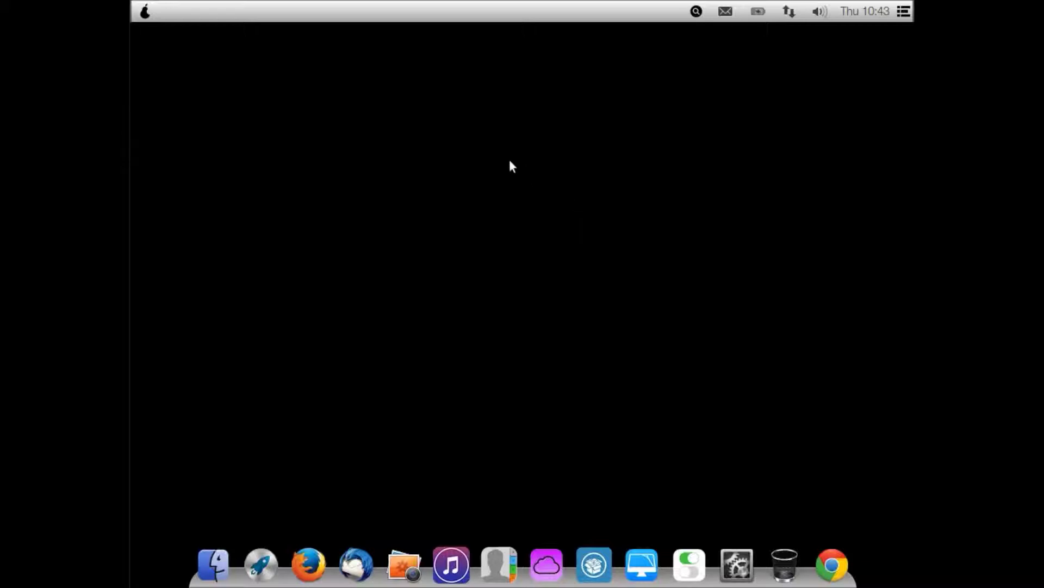
Step: Check the system menu, network and sound indicators, the January 2014 calendar and the notification panel
left_click(146, 12)
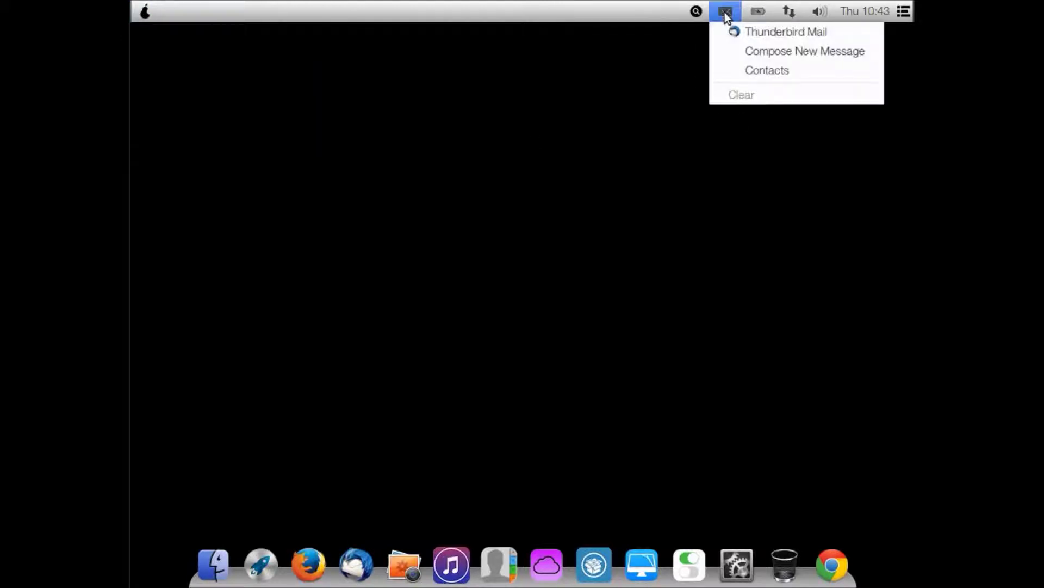
mouse_move(760, 13)
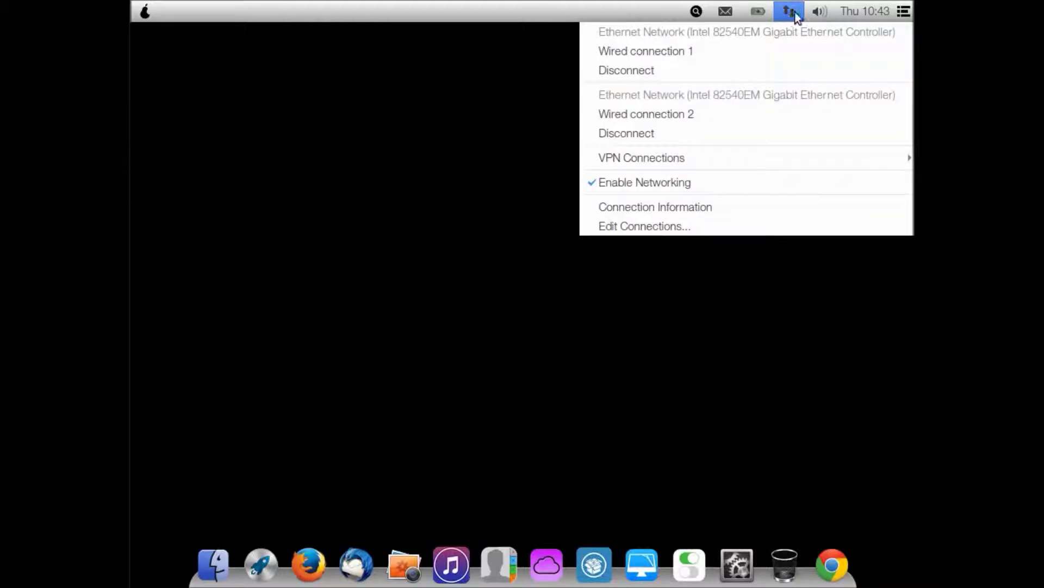
mouse_move(822, 13)
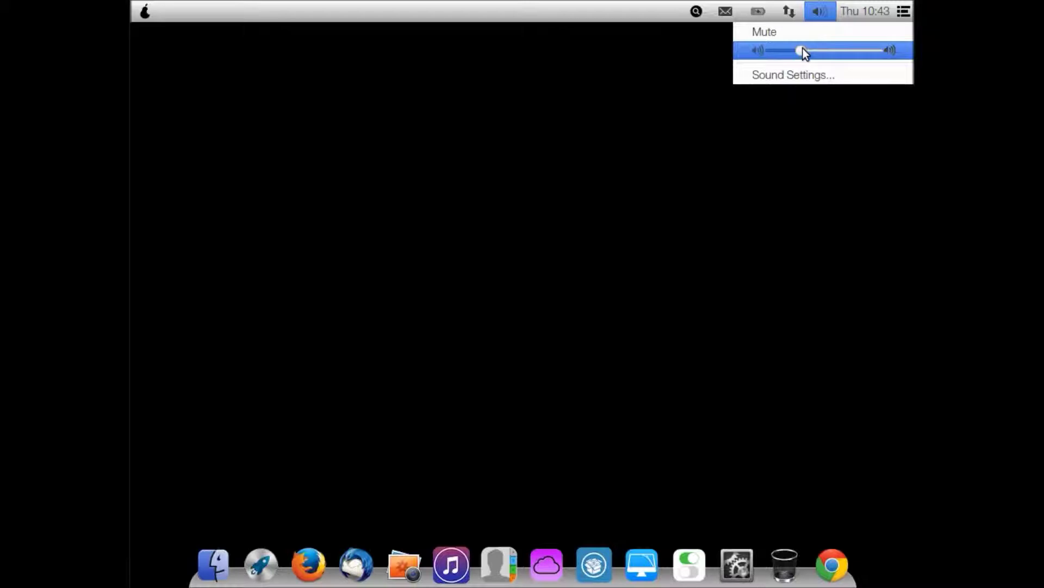
left_click(857, 12)
left_click(865, 14)
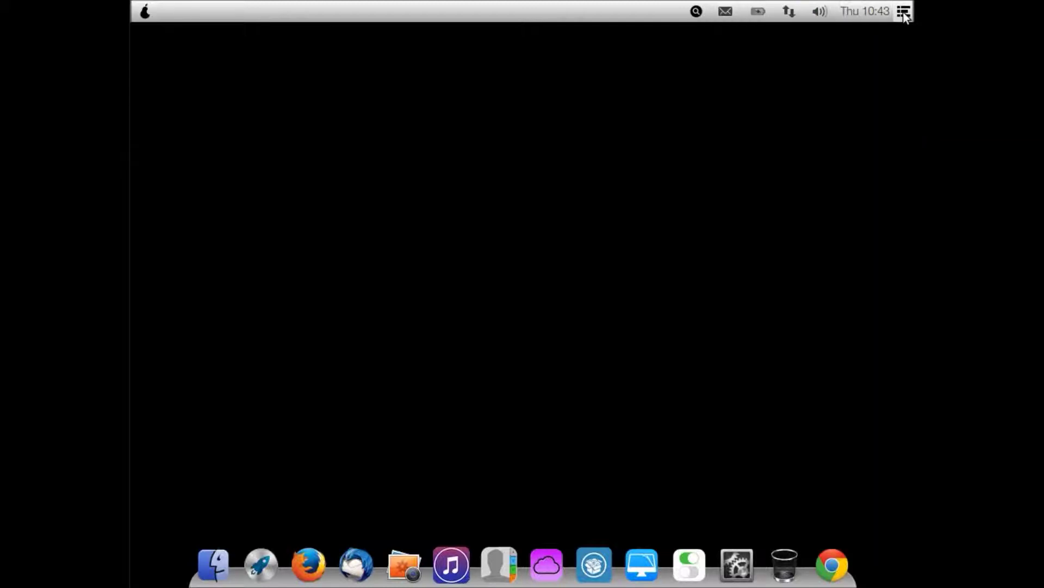
left_click(903, 12)
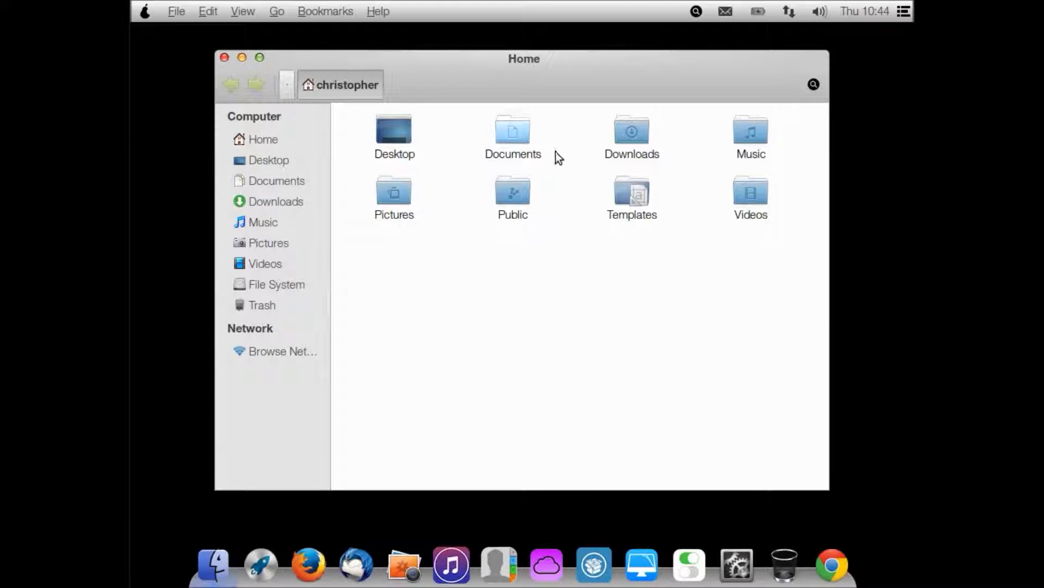
Step: Browse the Desktop and Downloads folders from the home folder, then close the file manager window
double_click(387, 131)
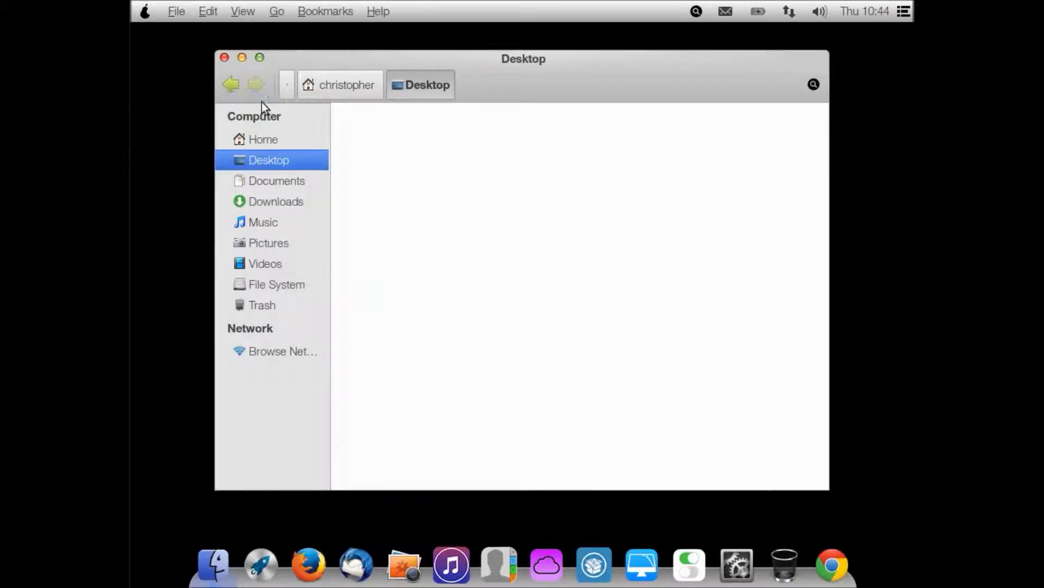
left_click(327, 87)
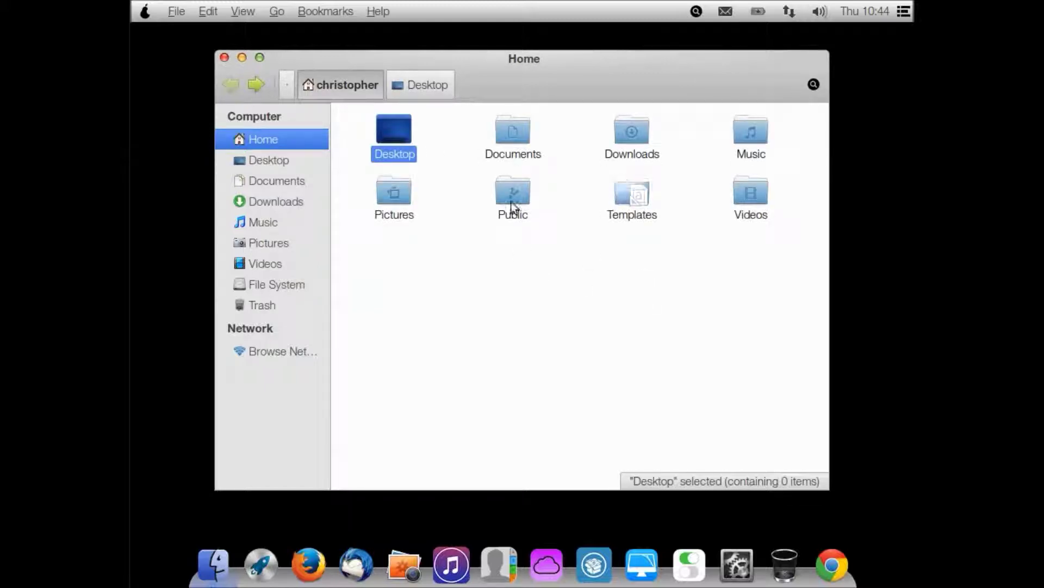
double_click(608, 145)
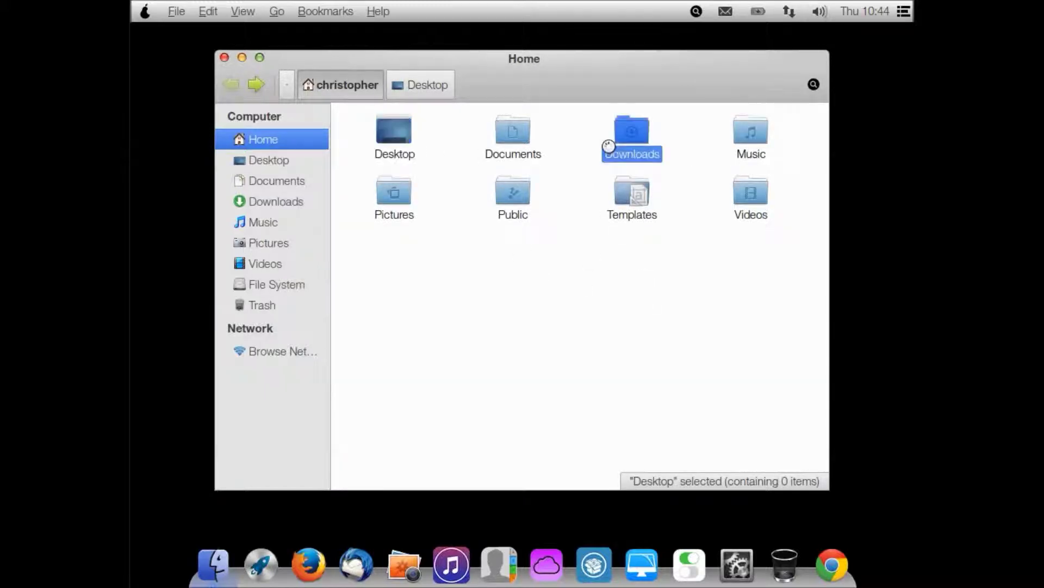
left_click(230, 86)
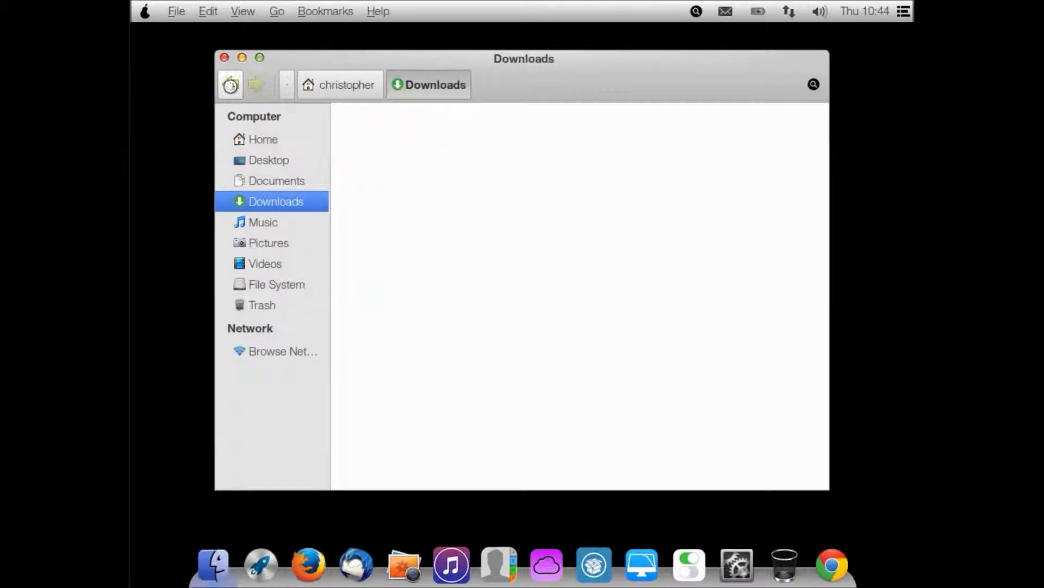
left_click(224, 58)
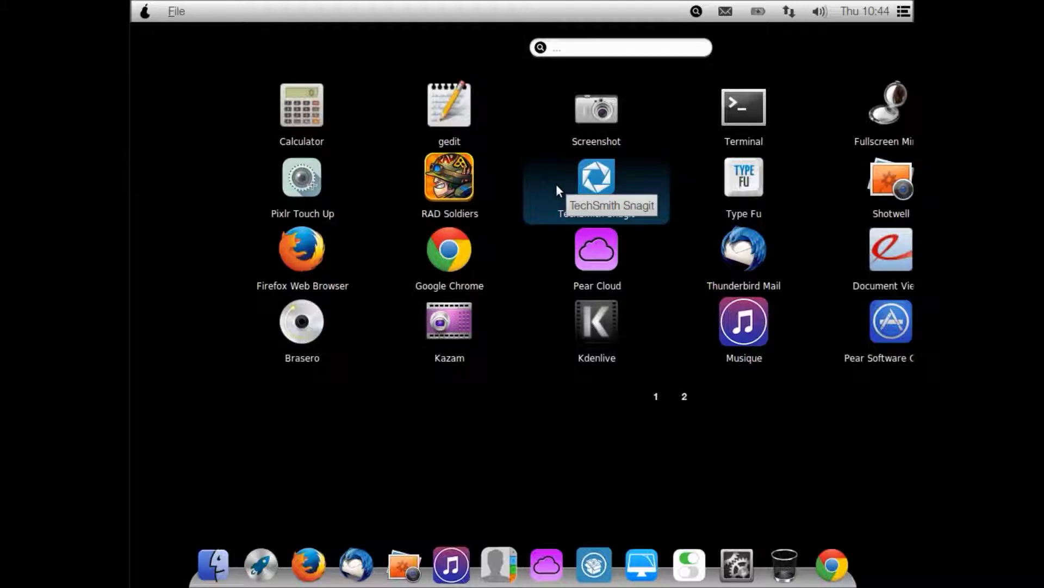
Step: Flip Launchpad to page 2 and back to page 1, then dismiss it to the desktop
left_click(681, 394)
left_click(655, 394)
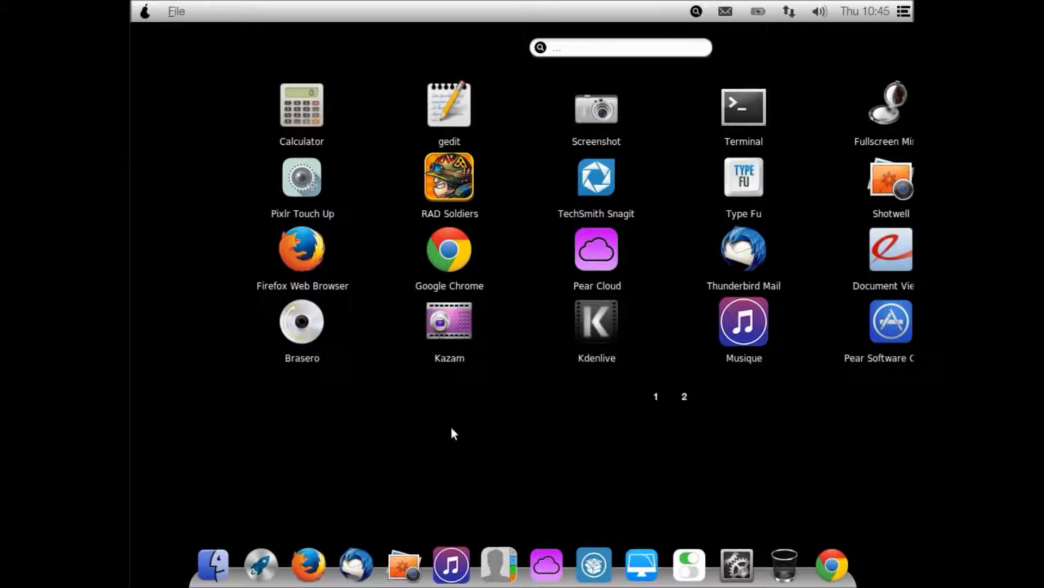
left_click(514, 437)
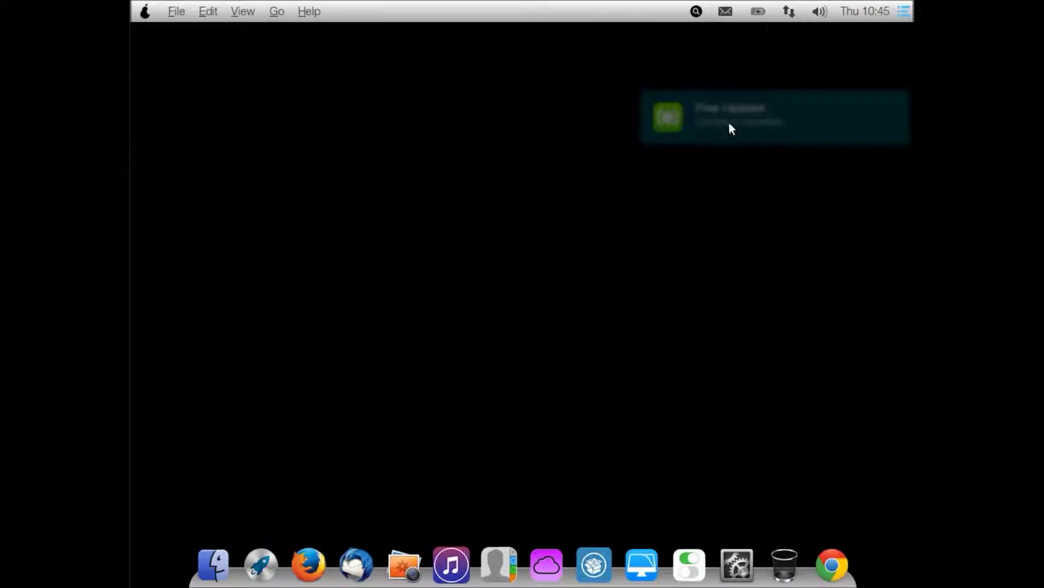
Step: Show the notification panel to read the Pear Updater message, then hide it again
left_click(904, 13)
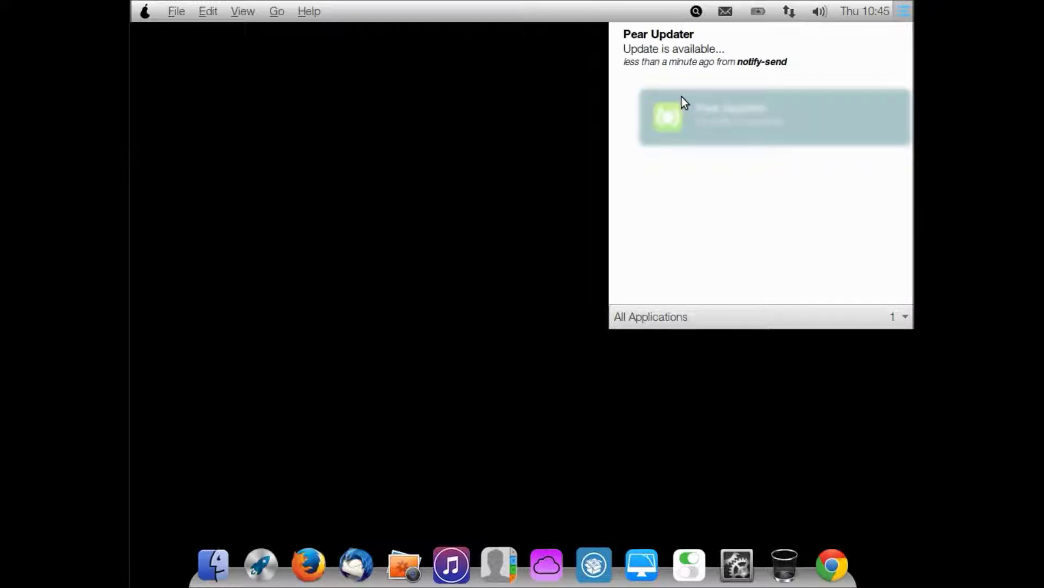
left_click(904, 13)
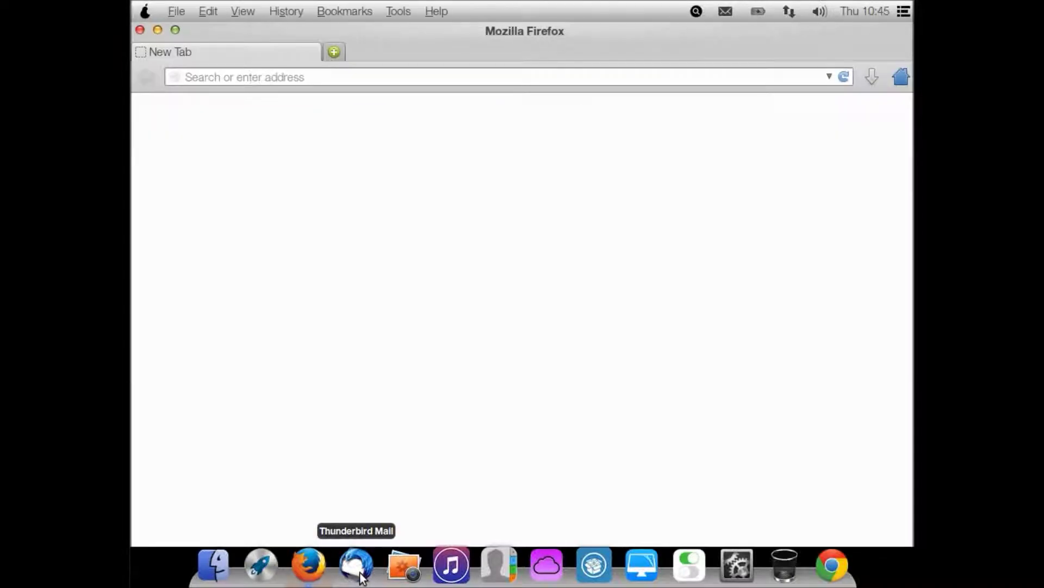
Step: Close the Firefox window showing the 404 Not Found page
left_click(140, 31)
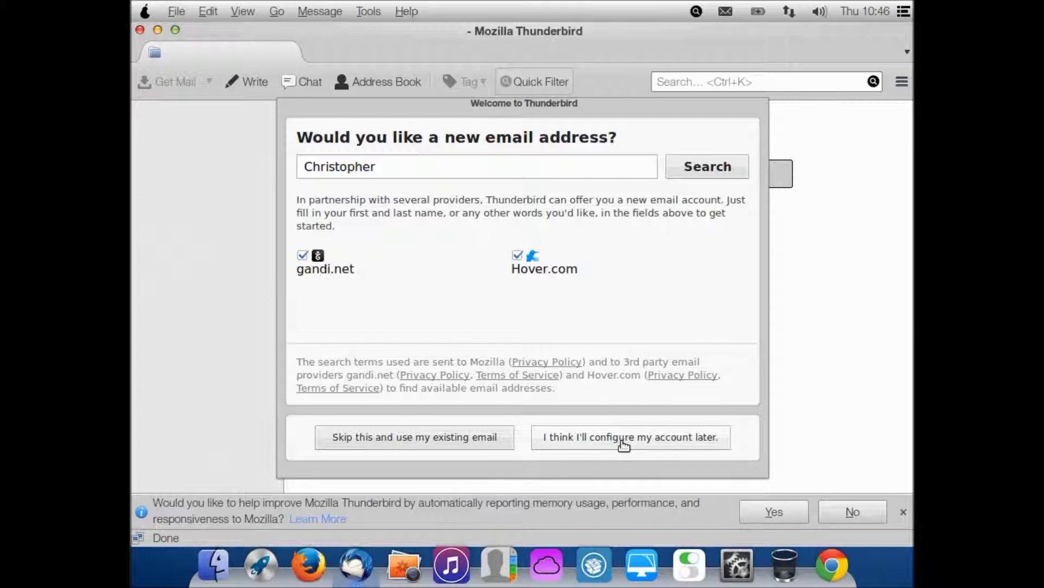
Step: Choose to configure the mail account later, then quit Thunderbird
left_click(623, 441)
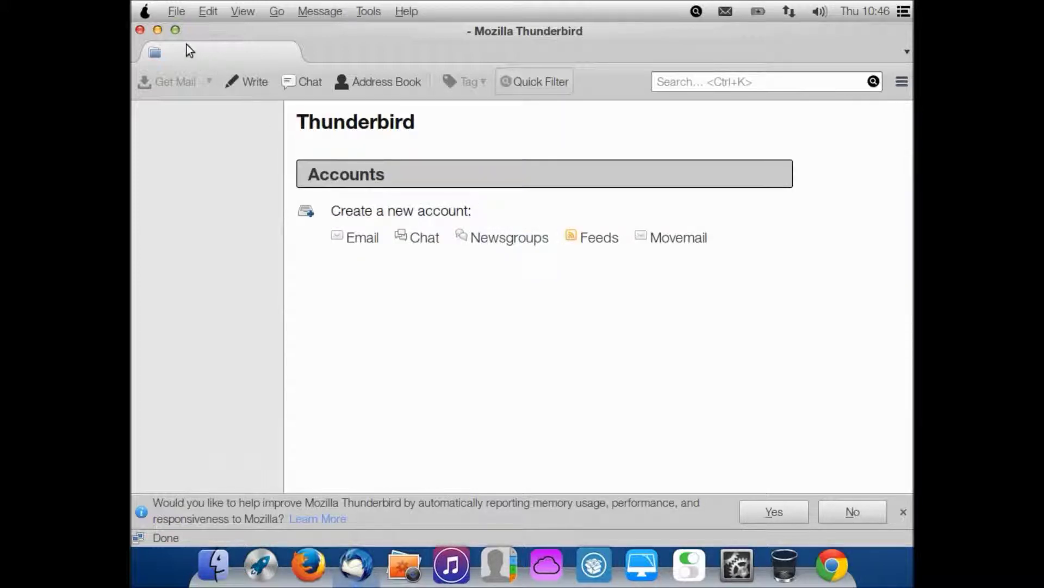
left_click(140, 30)
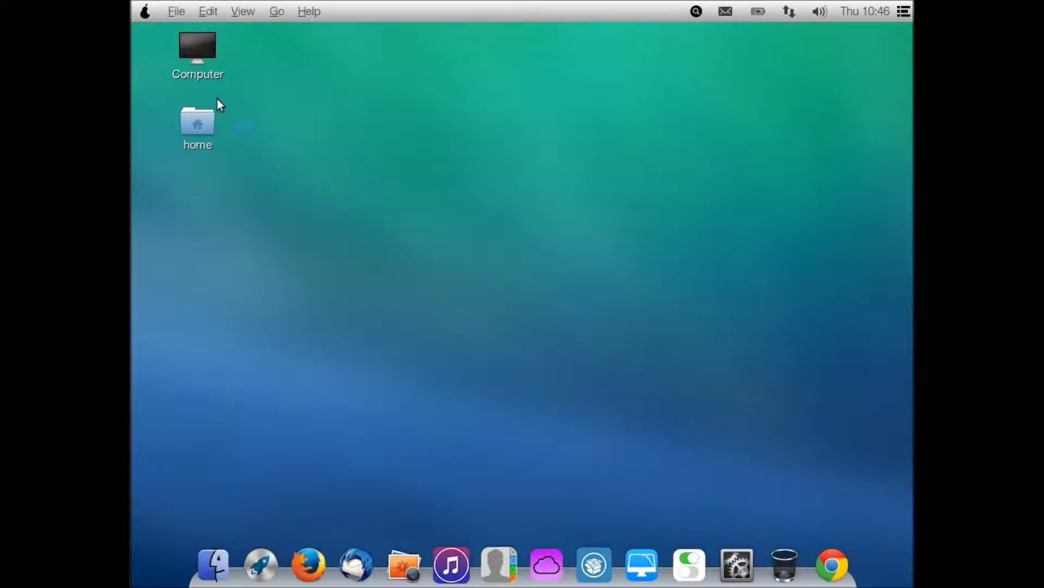
left_click_drag(217, 99, 217, 72)
left_click(268, 101)
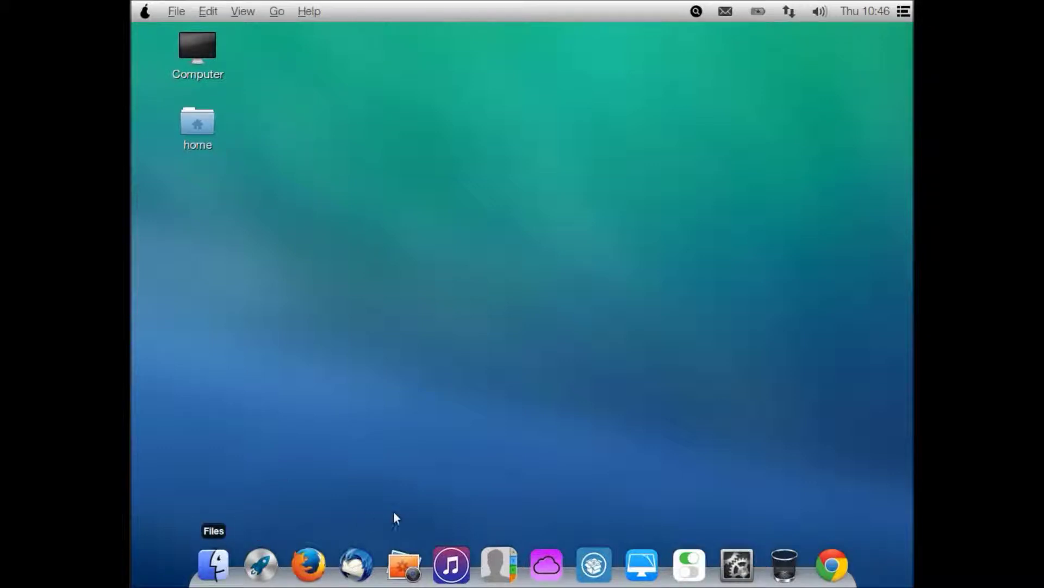
left_click(405, 569)
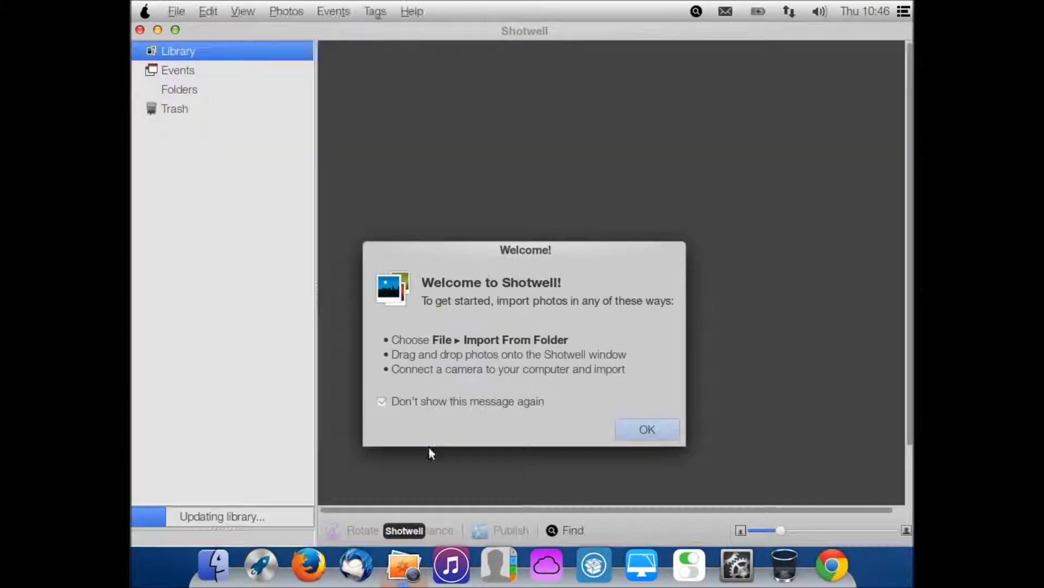
left_click(638, 432)
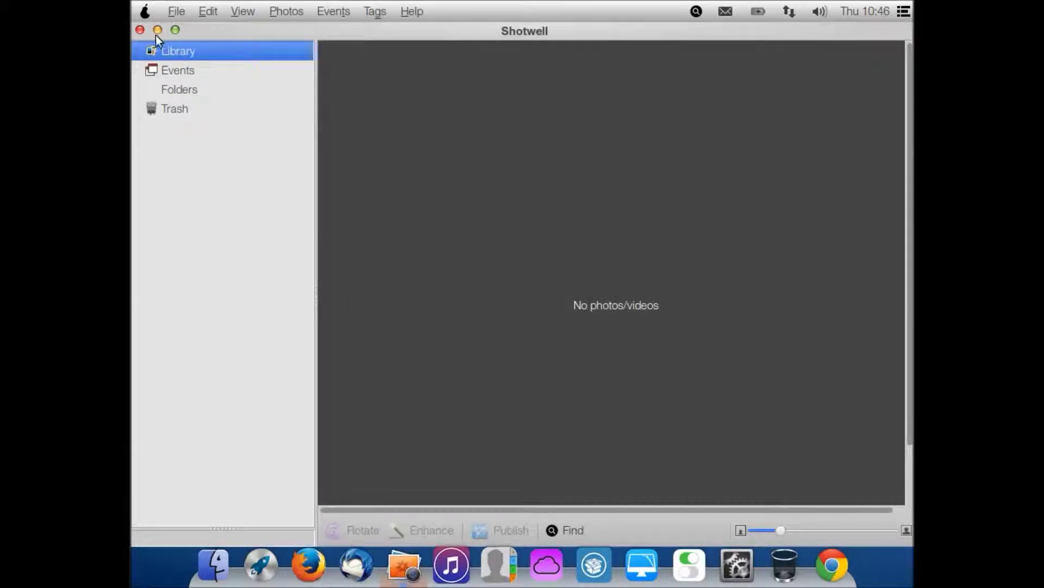
left_click(141, 31)
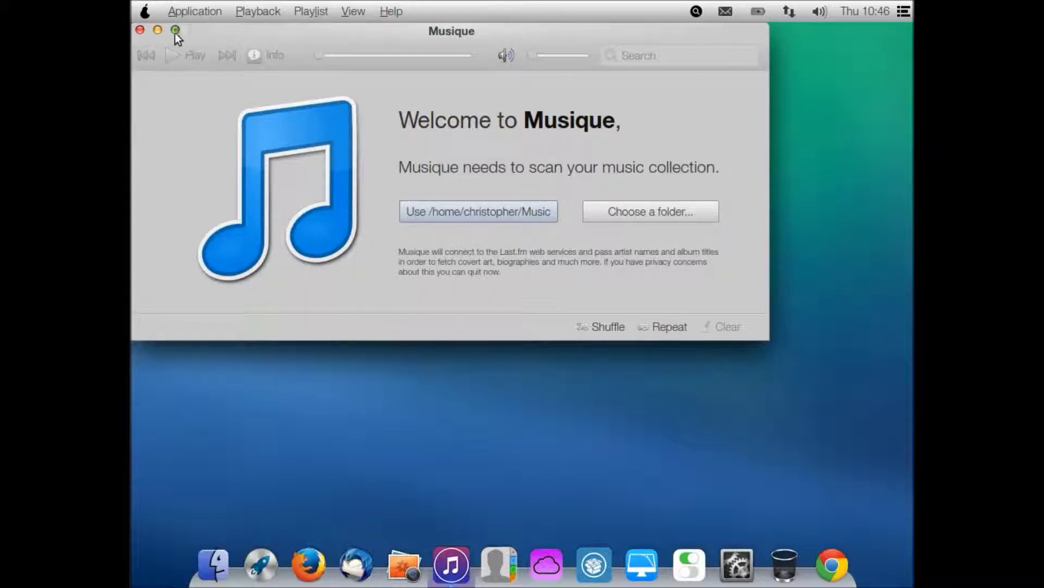
left_click(140, 30)
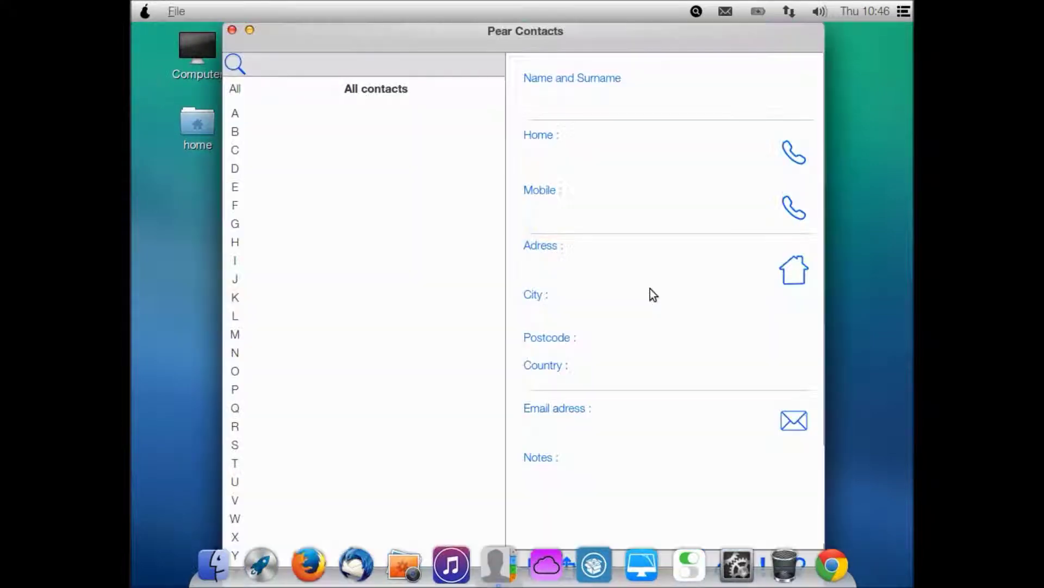
left_click(232, 30)
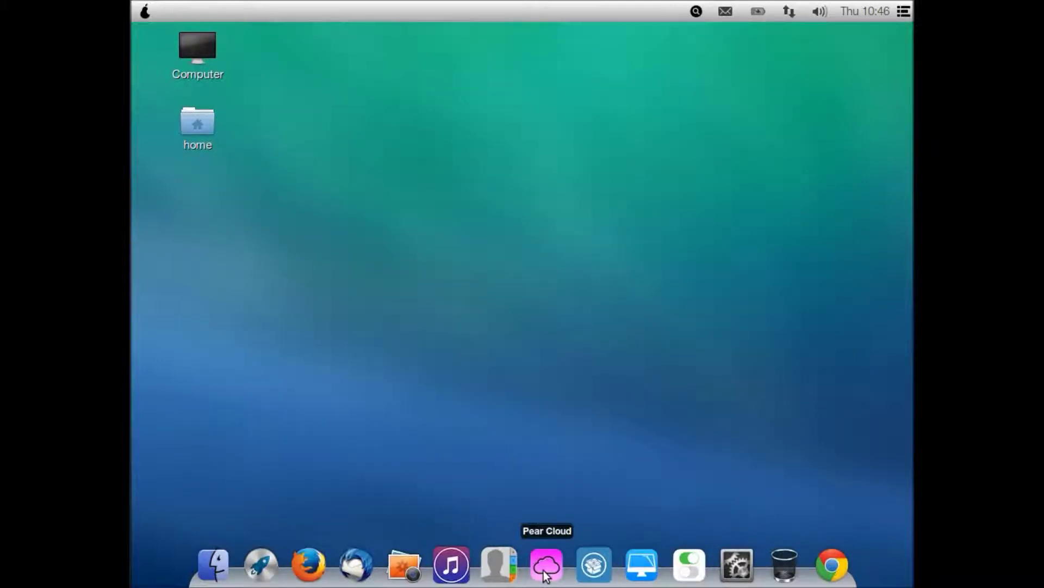
left_click(545, 571)
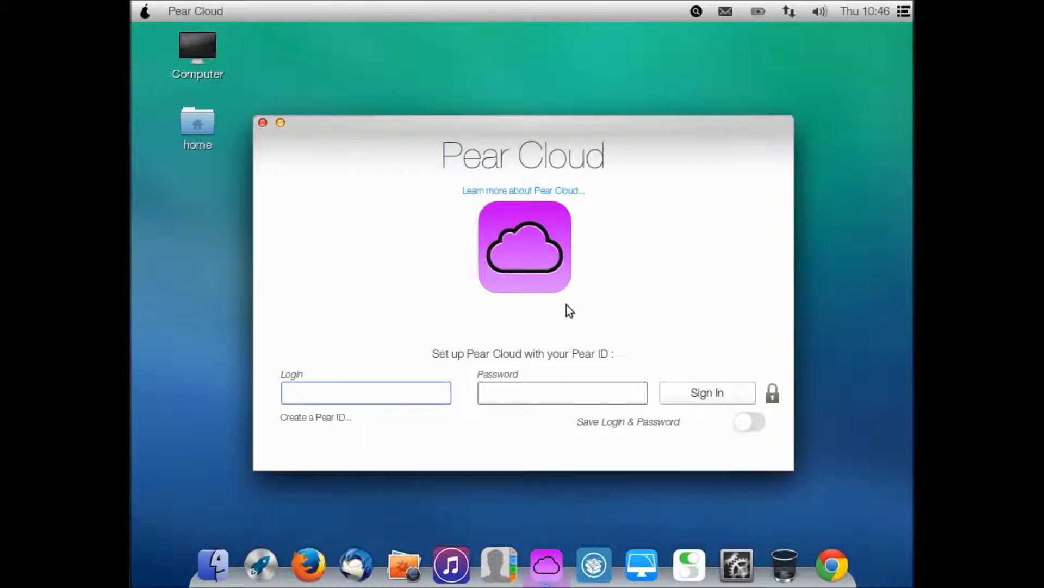
left_click(263, 123)
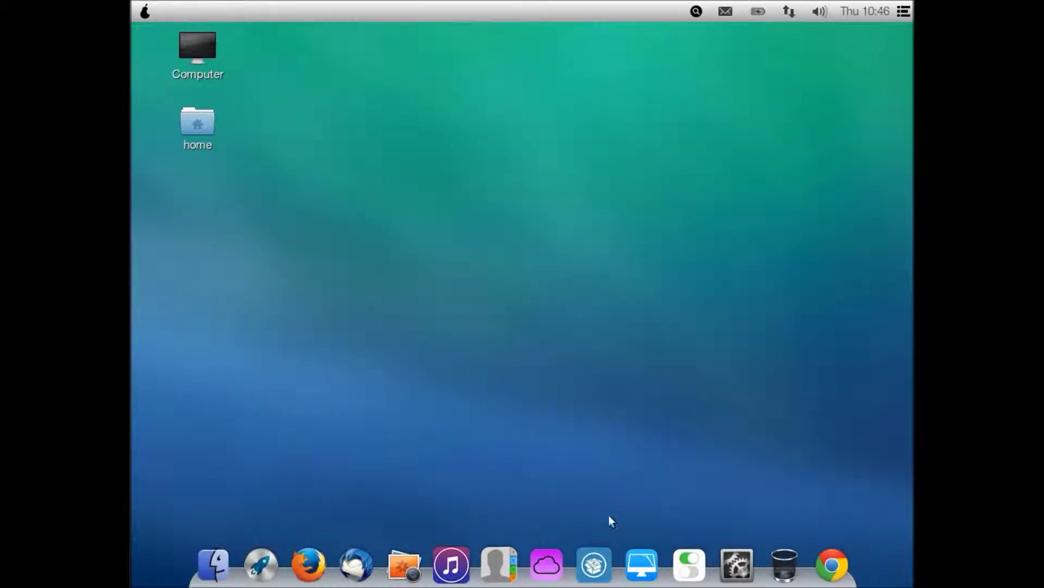
left_click(599, 556)
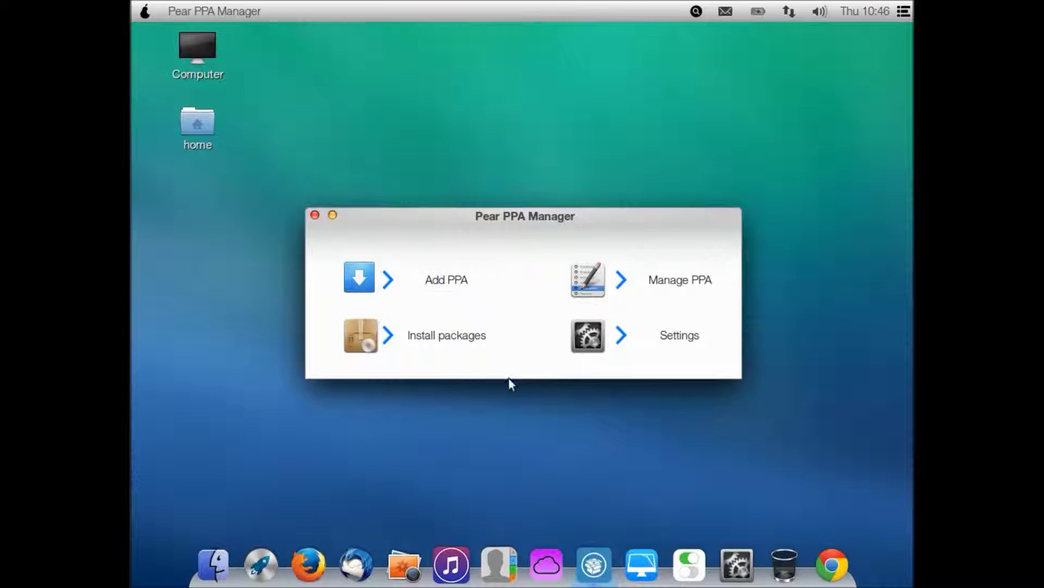
left_click(315, 215)
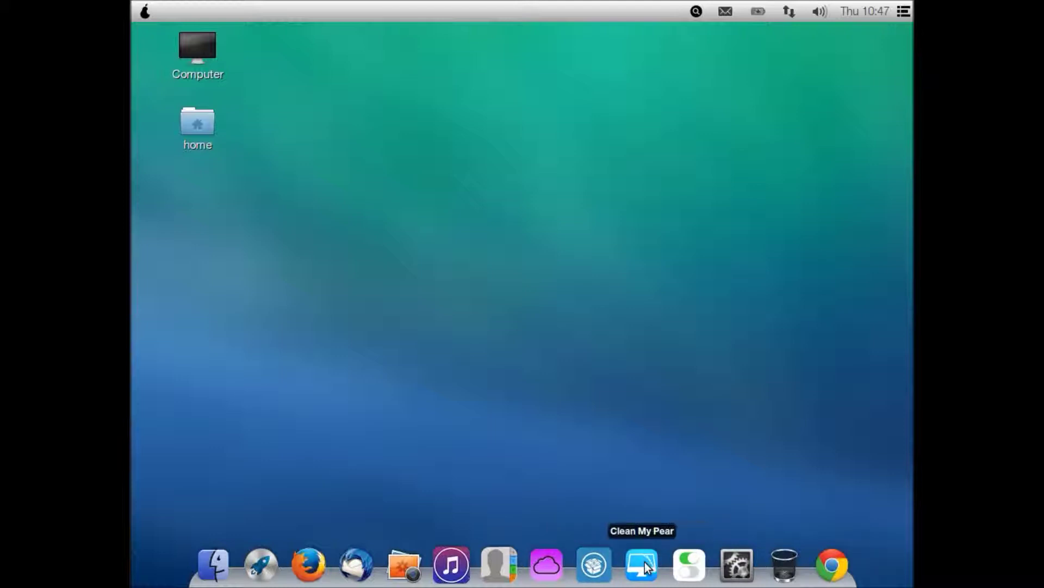
Step: Launch Clean My Pear and browse its automatic, internet, system and trash cleanup sections
left_click(636, 539)
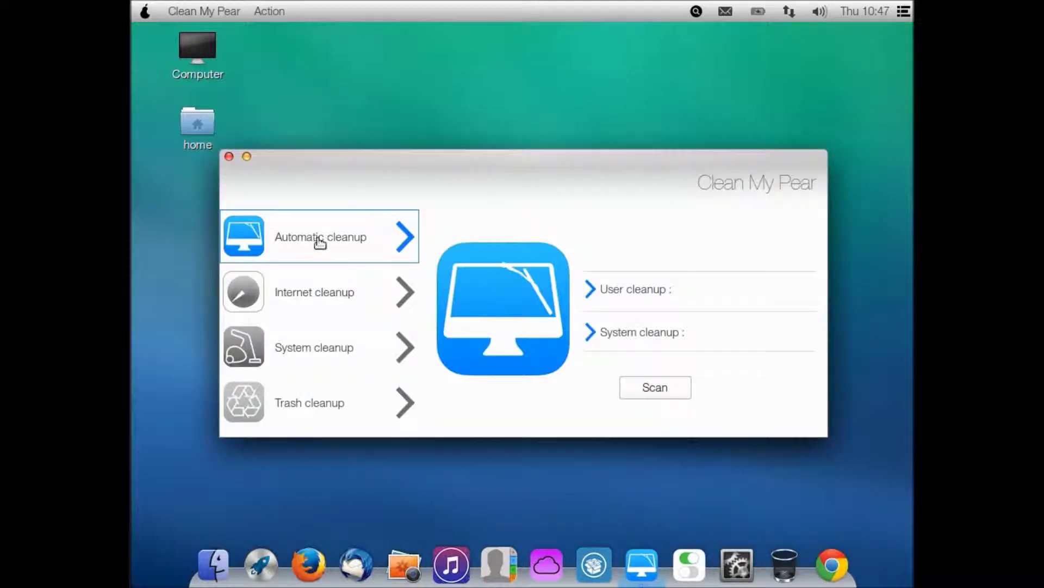
left_click(322, 308)
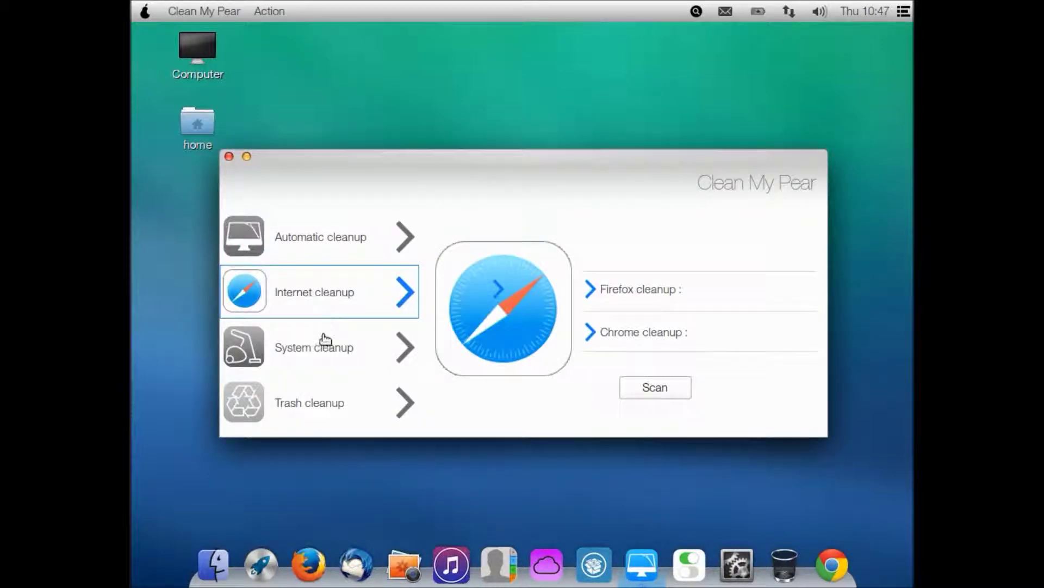
left_click(325, 346)
left_click(327, 403)
left_click(332, 360)
left_click(345, 301)
left_click(356, 242)
Step: Scan Firefox and Chrome for internet junk (15M and 19M found), then close the cleaner
left_click(333, 298)
left_click(643, 390)
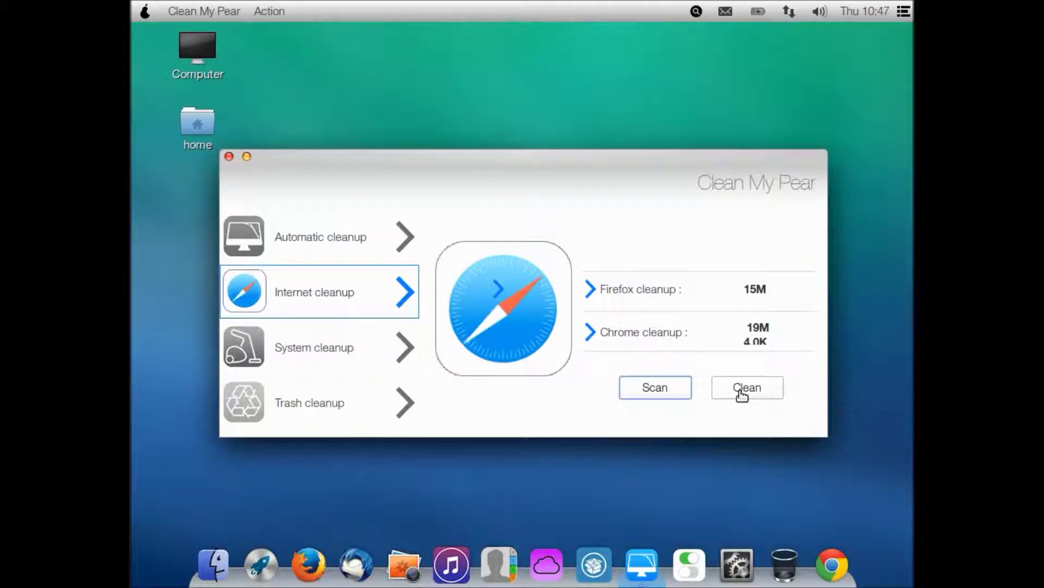
left_click(228, 157)
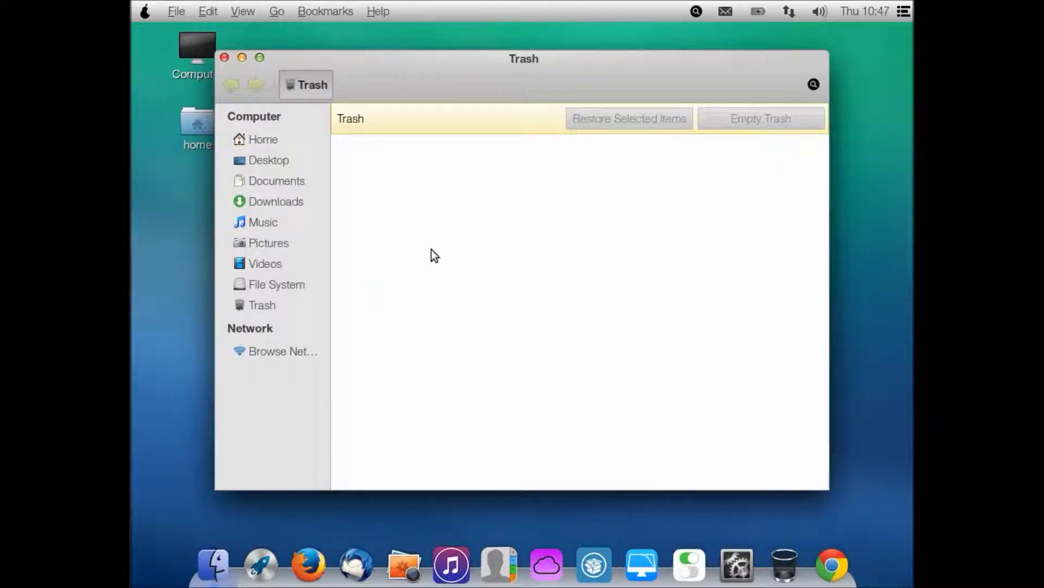
Step: Close the Files window showing the empty Trash
left_click(227, 59)
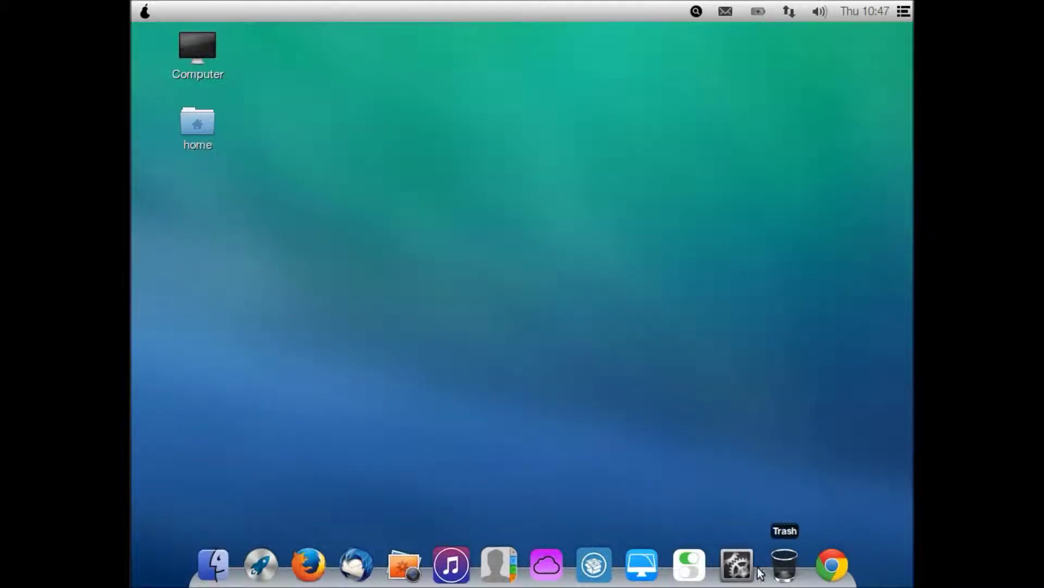
Step: Launch My Pear 6 and toggle the Computer, home, volumes and Trash desktop icons, restoring each
left_click(690, 567)
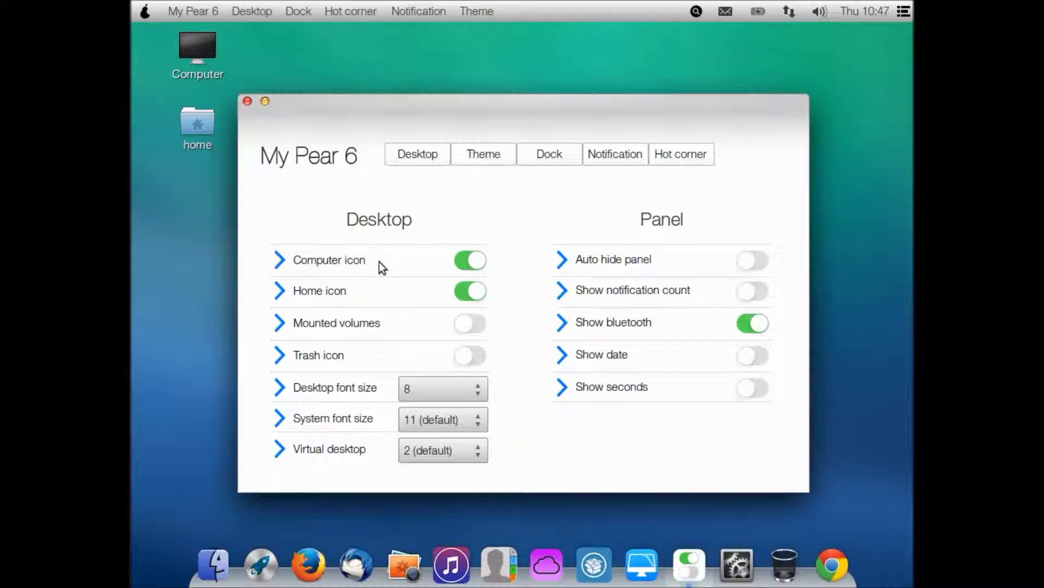
left_click(480, 266)
left_click(460, 265)
left_click(473, 295)
left_click(473, 295)
left_click(469, 325)
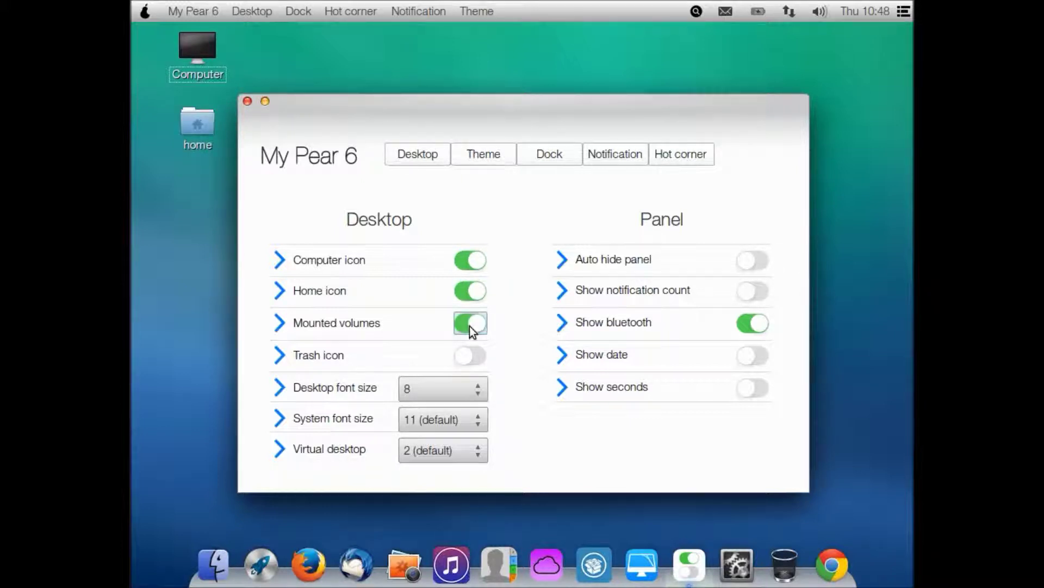
left_click(478, 325)
left_click(465, 357)
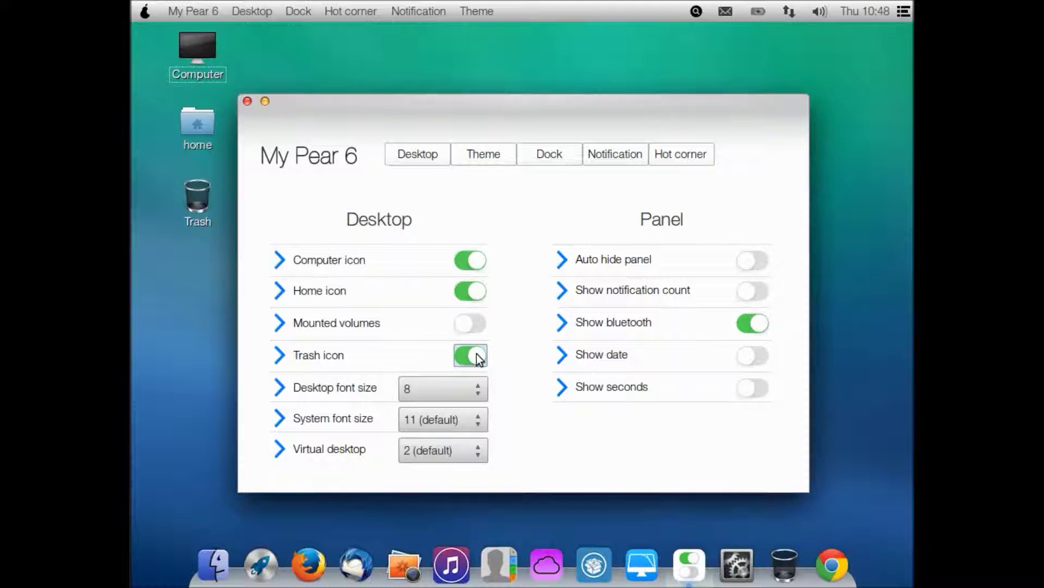
left_click(478, 355)
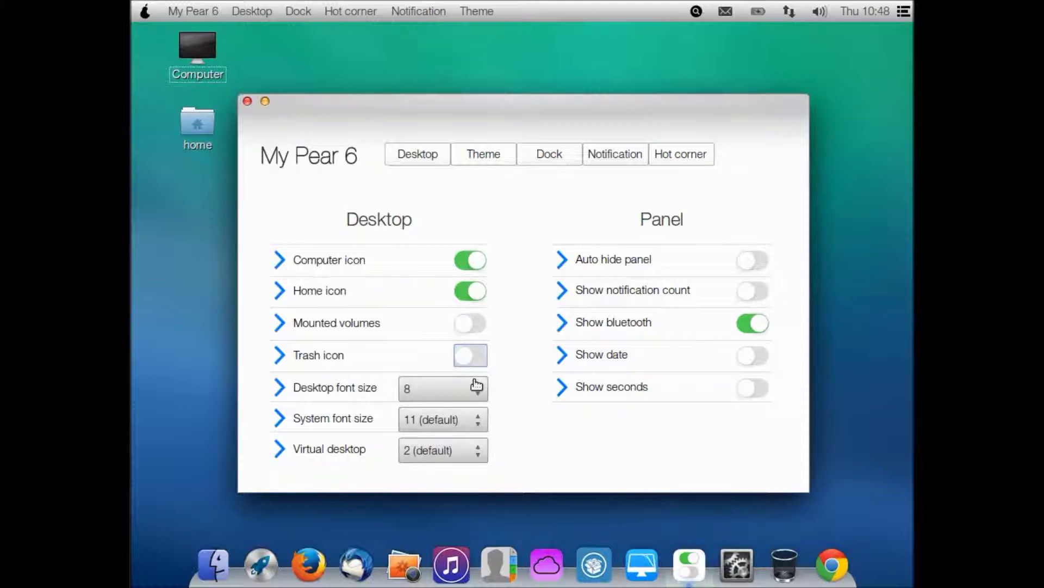
Step: Switch top-panel auto-hide on and back off, and look through the settings menus
left_click(748, 260)
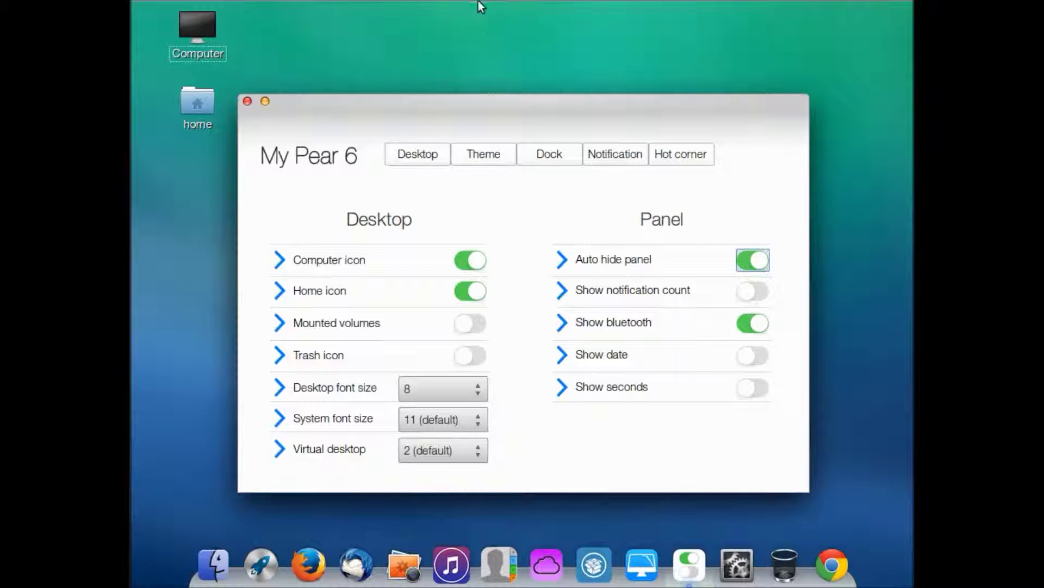
left_click(762, 261)
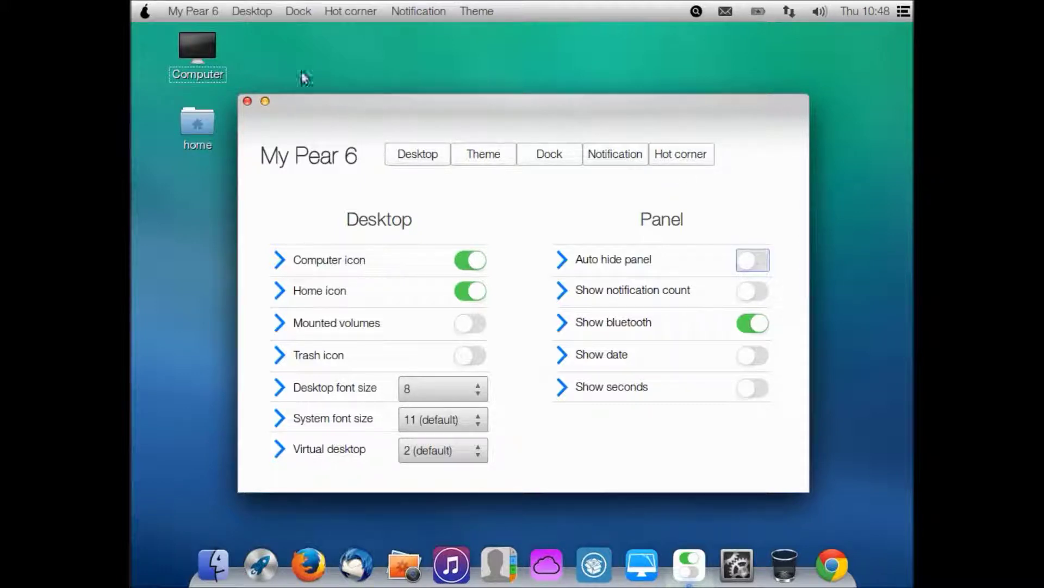
left_click(263, 10)
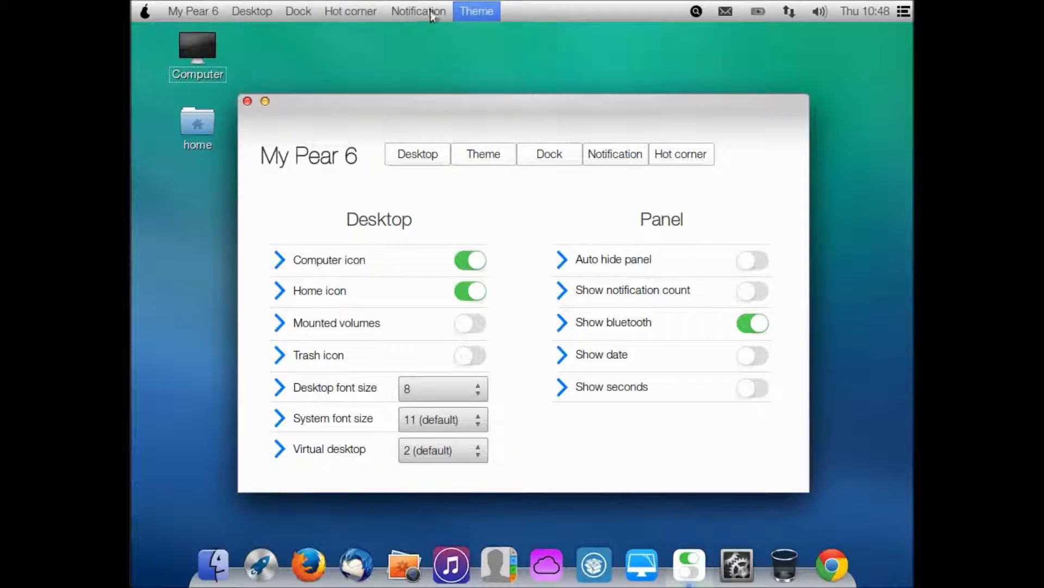
mouse_move(418, 11)
left_click(349, 116)
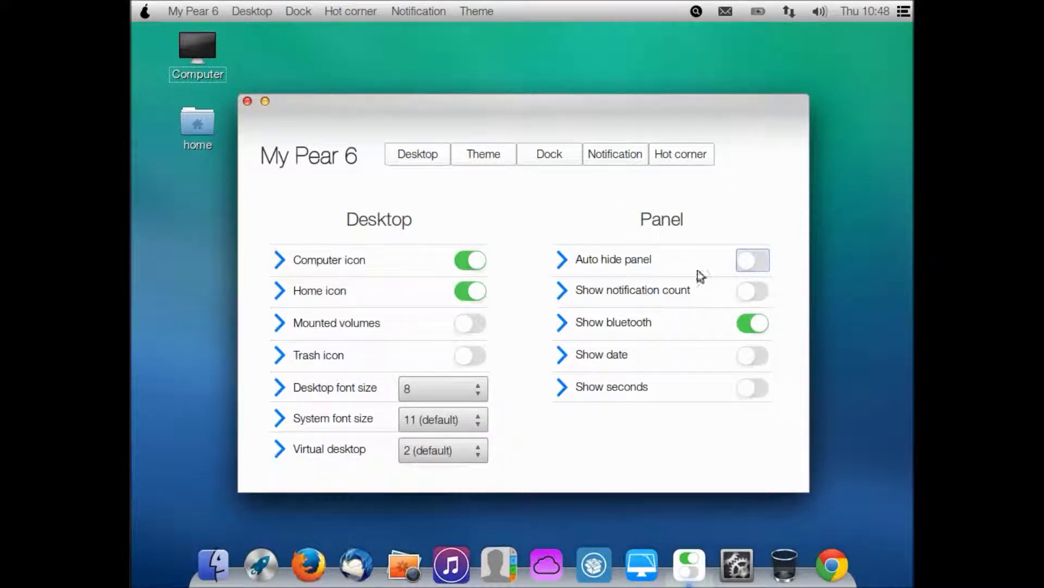
Step: Turn on the panel notification count, leave clock seconds off, and go to the Theme page
left_click(755, 291)
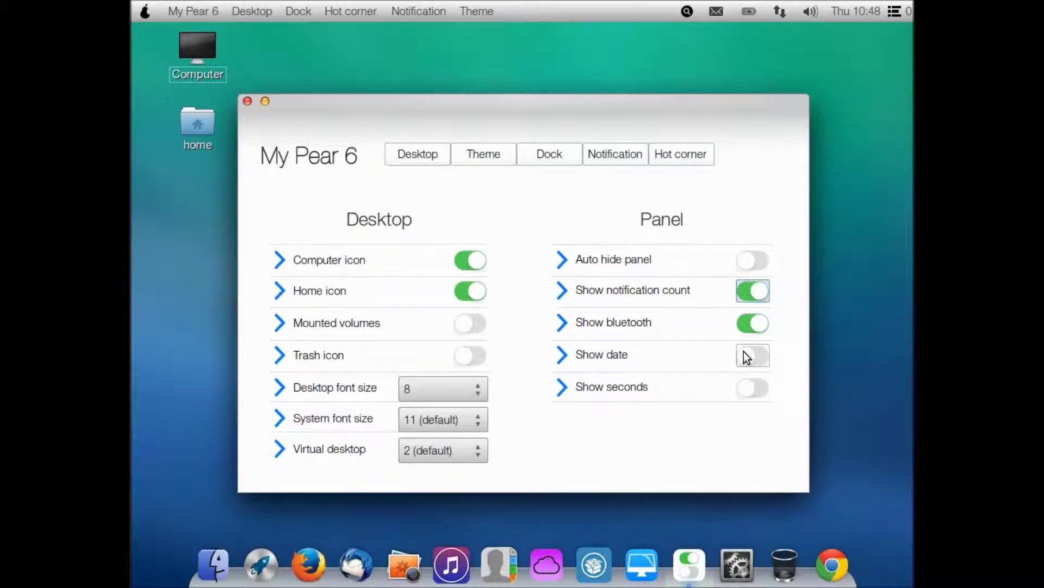
left_click(751, 387)
left_click(751, 388)
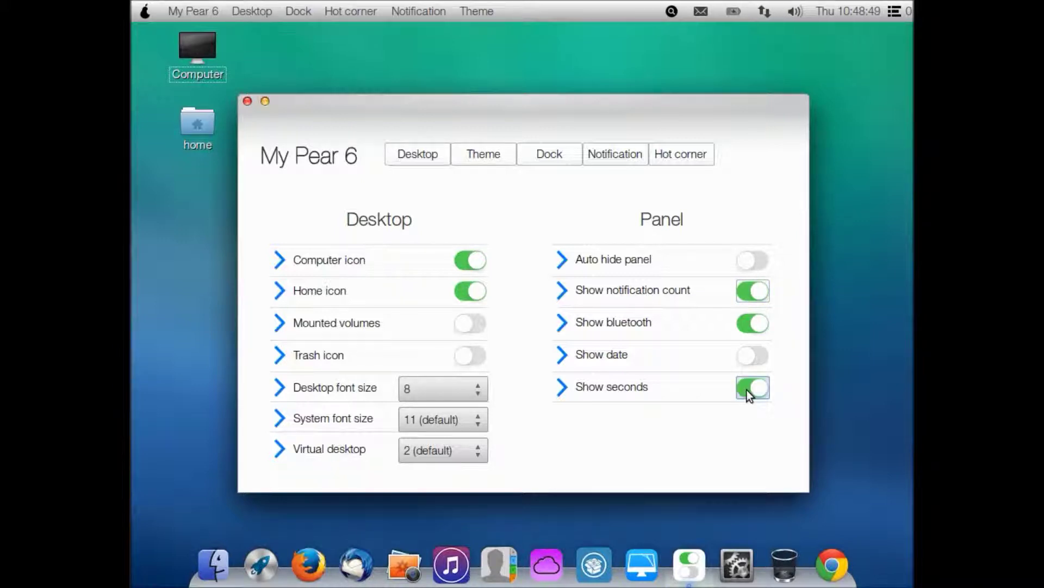
left_click(750, 388)
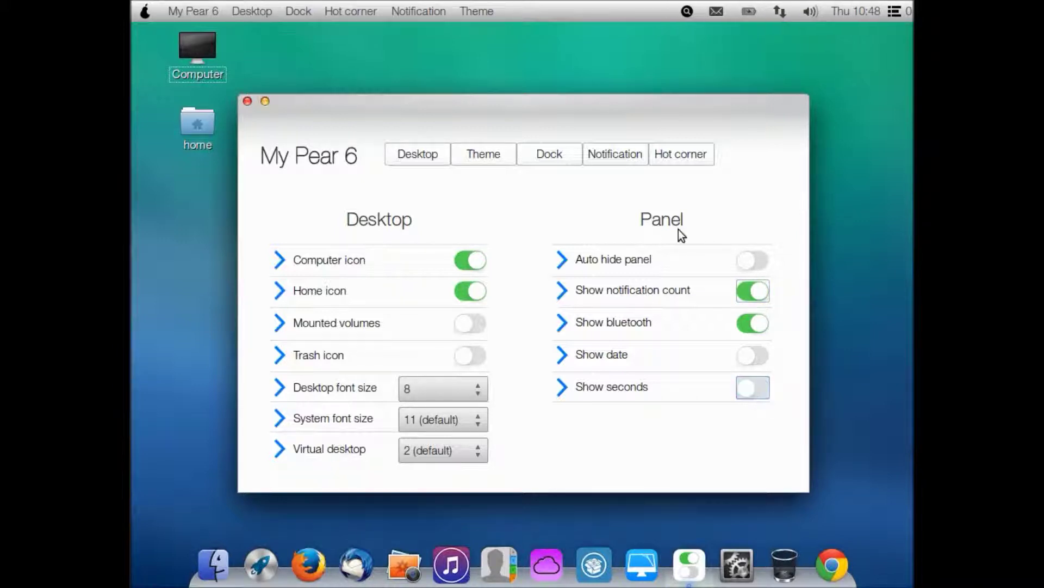
left_click(473, 158)
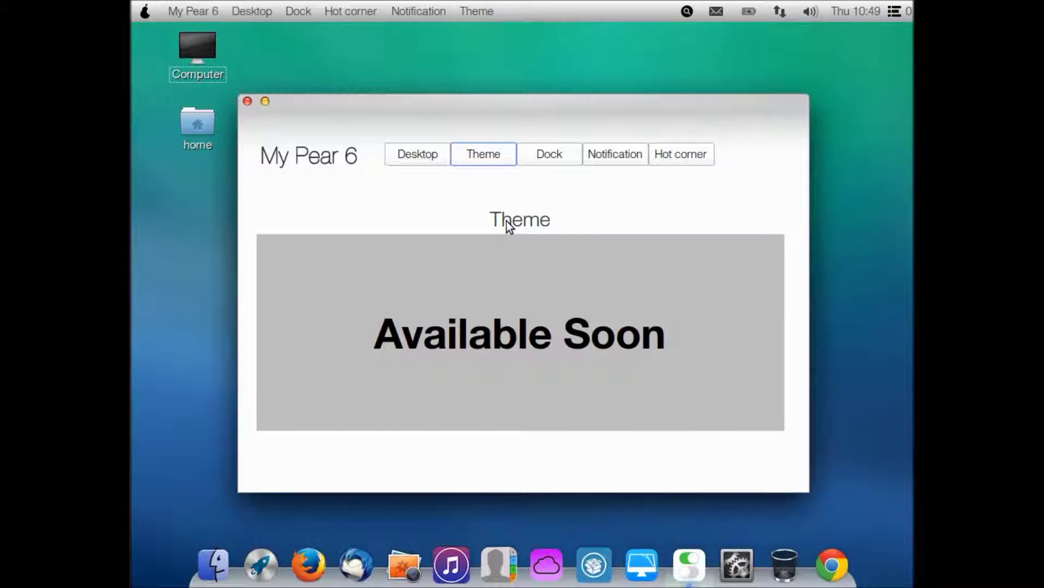
Step: Show My Pear 6's Dock section: 3D theme on, Normal size, Bottom position, Center offset
left_click(551, 159)
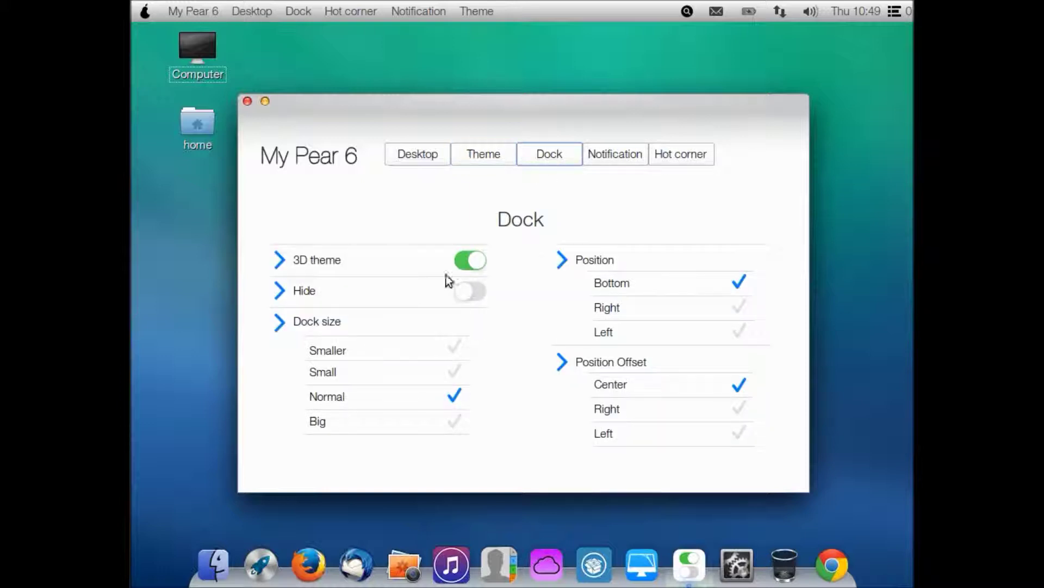
Step: Toggle the dock's 3D theme off and back on, then switch dock auto-hide on
left_click(470, 266)
left_click(470, 266)
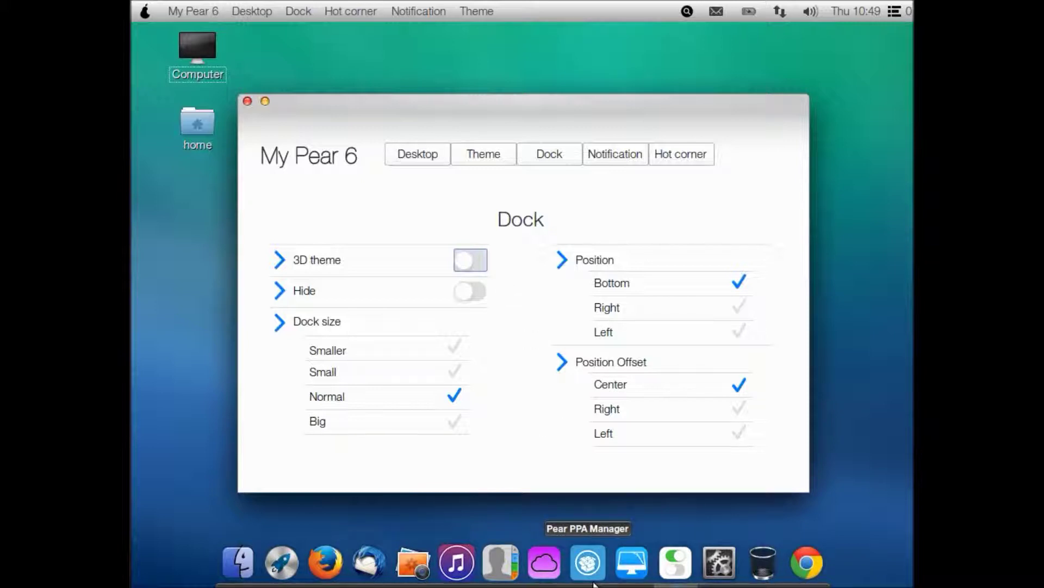
left_click(463, 264)
left_click(472, 296)
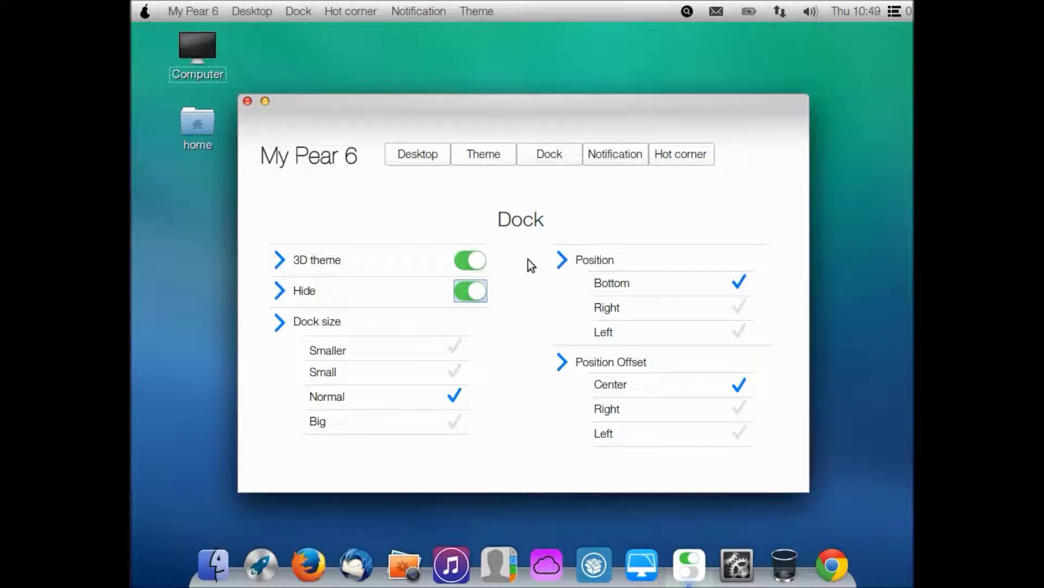
Step: Close My Pear 6, open and close Firefox, then relaunch My Pear 6 from the dock
left_click(265, 101)
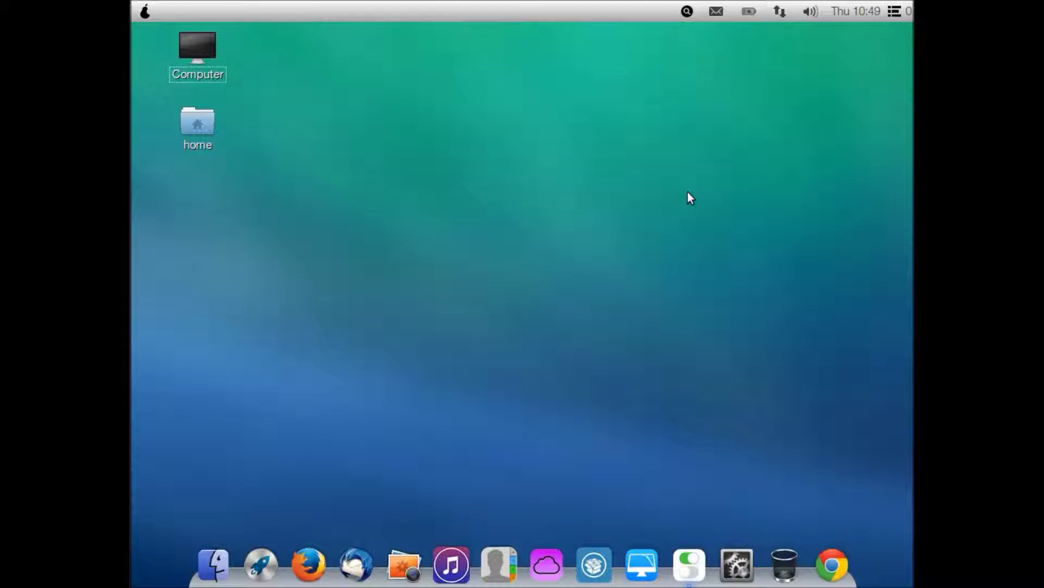
left_click(308, 564)
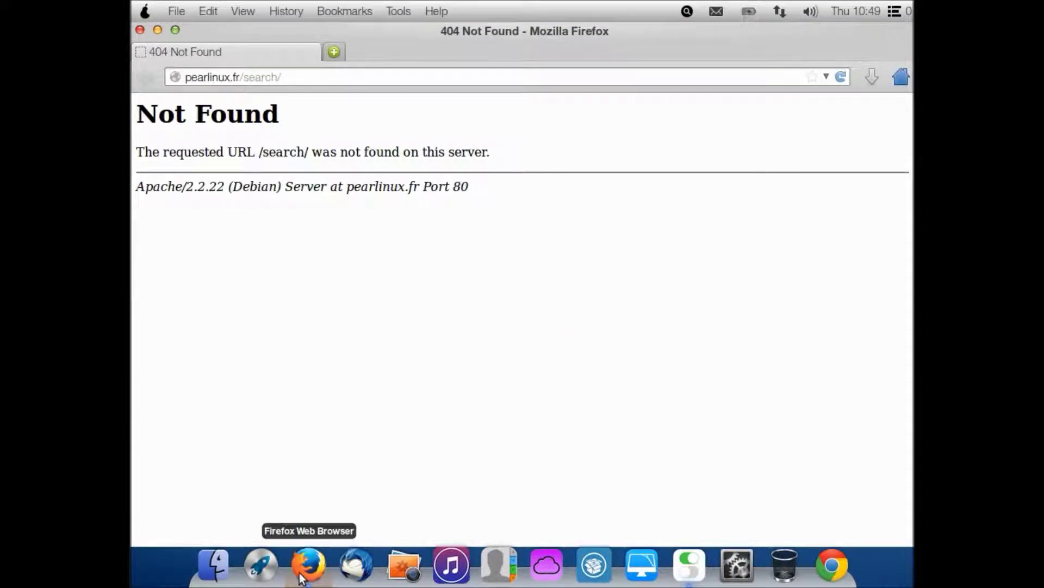
left_click(141, 30)
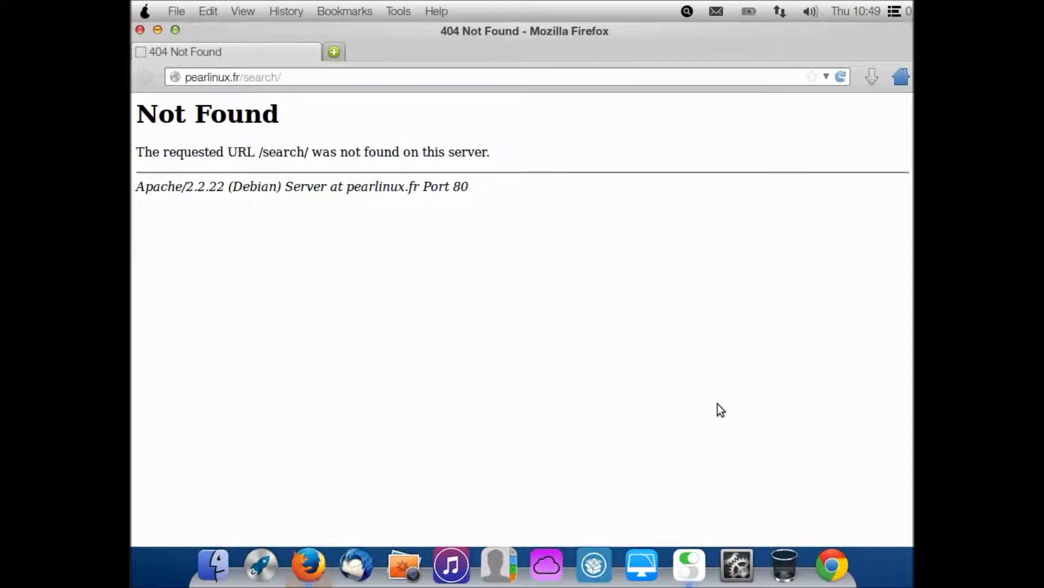
left_click(690, 564)
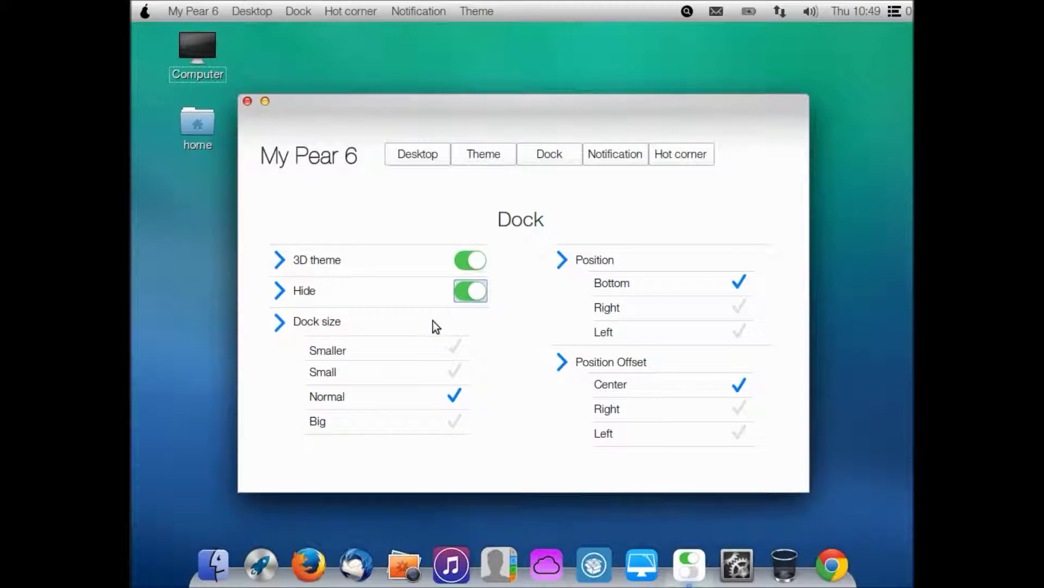
Step: Turn dock auto-hide off and try the Big dock size before returning to Normal
left_click(470, 294)
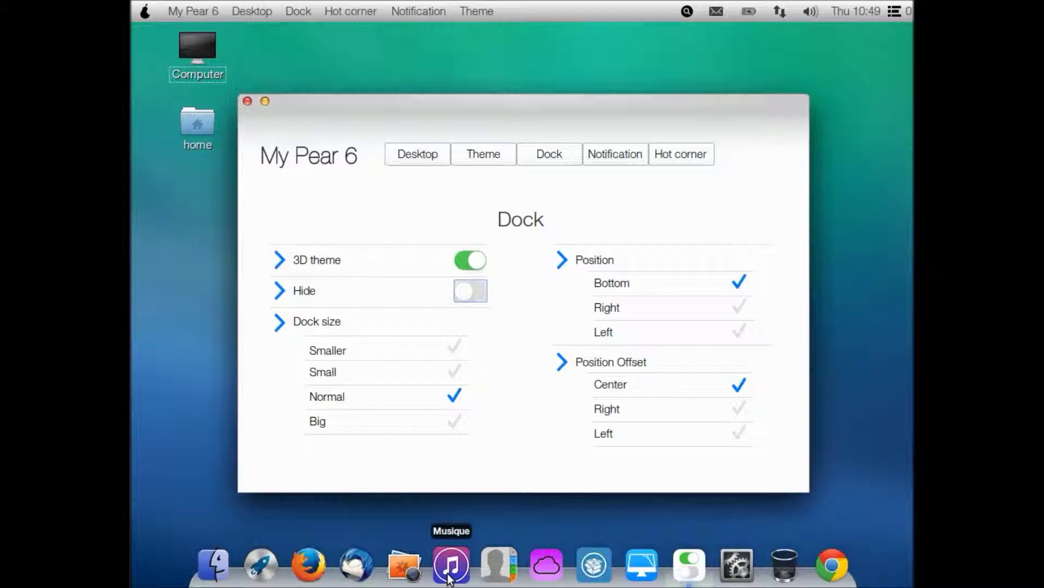
left_click(456, 422)
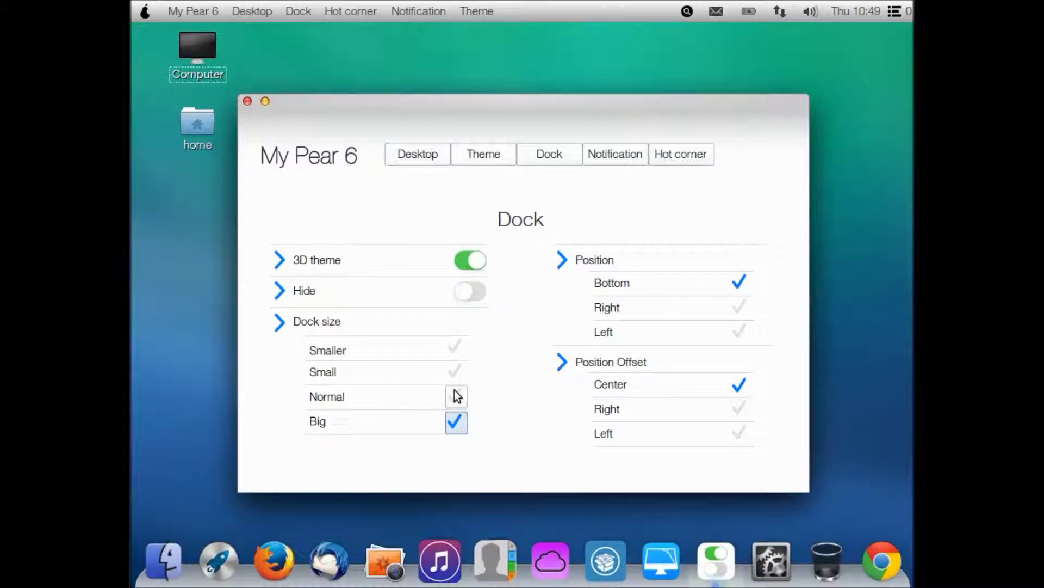
left_click(455, 396)
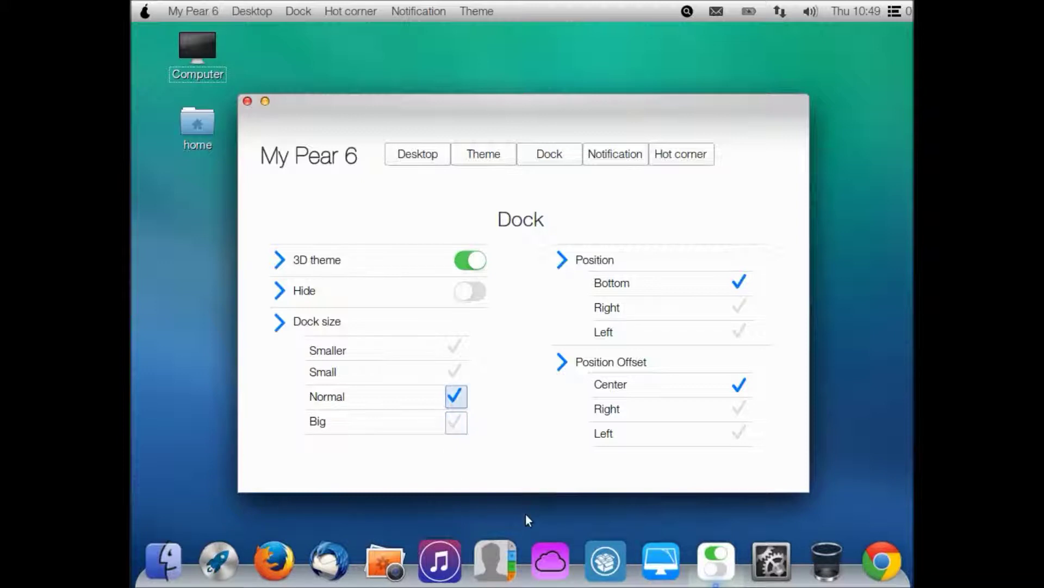
Step: Try dock positions Right then Bottom and offsets Left then Center, then show Notification settings
left_click(741, 308)
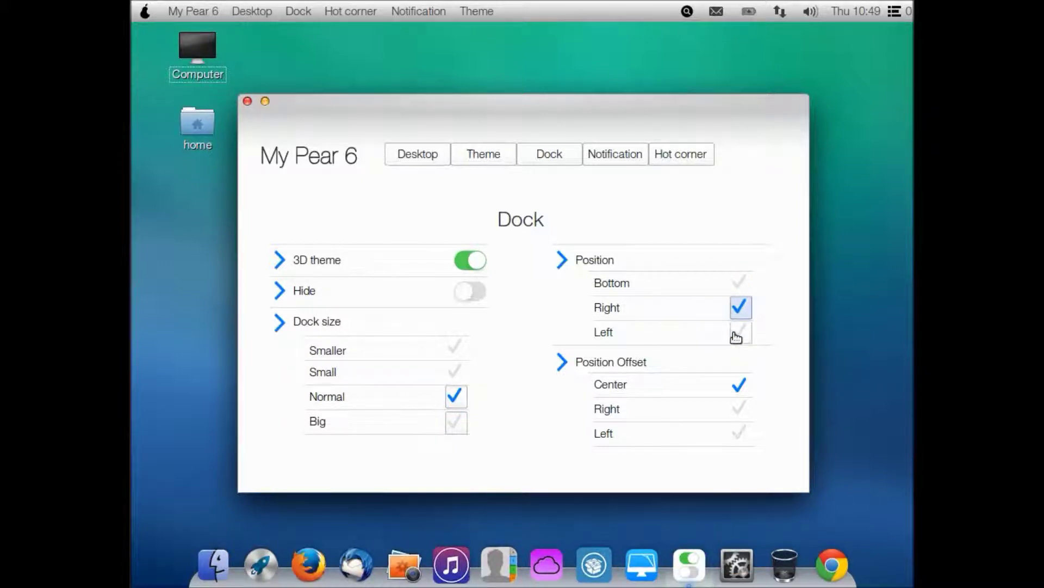
left_click(746, 288)
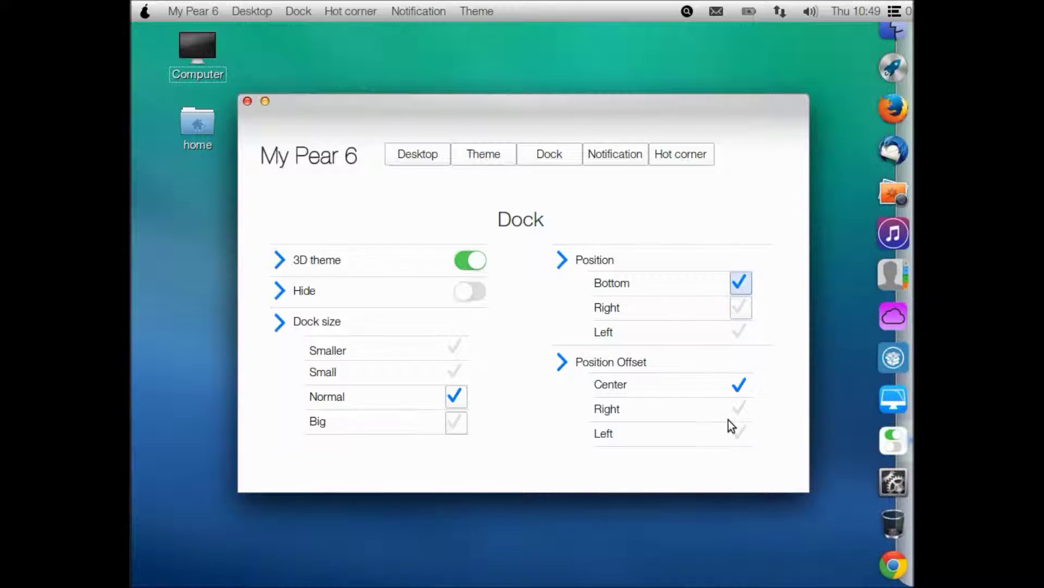
left_click(739, 434)
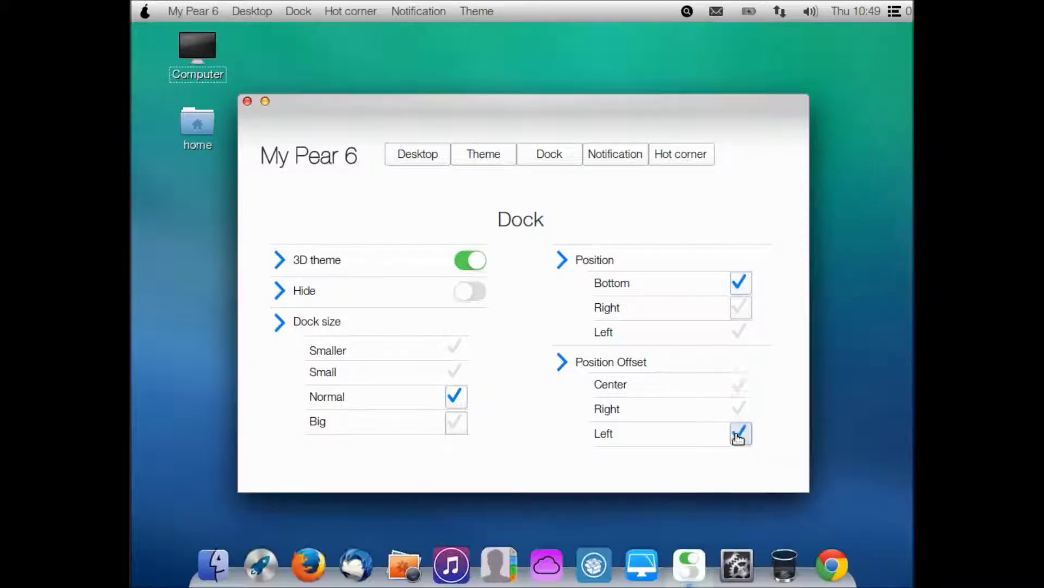
left_click(739, 386)
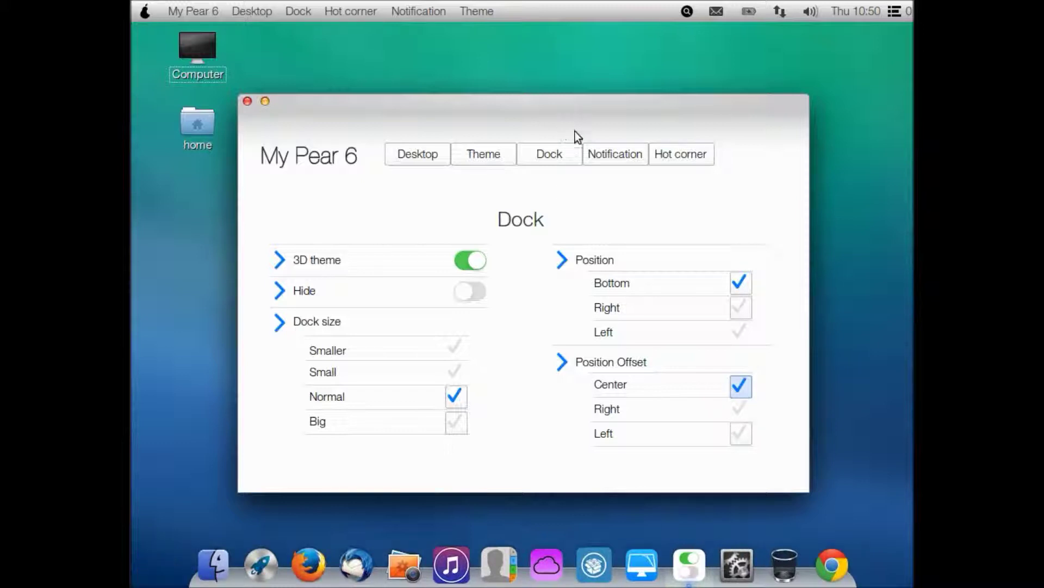
left_click(607, 158)
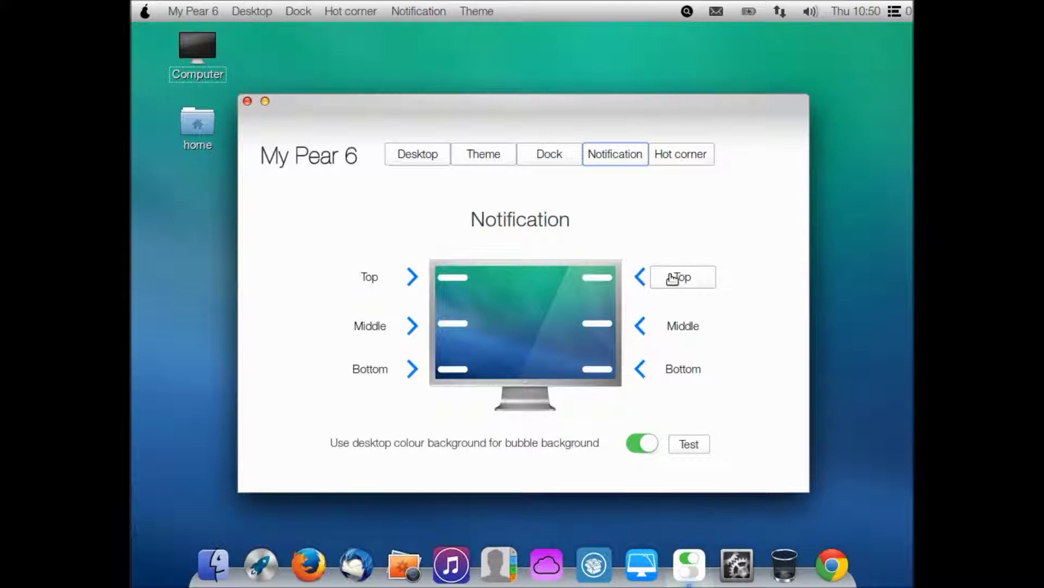
Step: Preview left top, middle, bottom and right bottom bubble positions, settling on top right
left_click(390, 280)
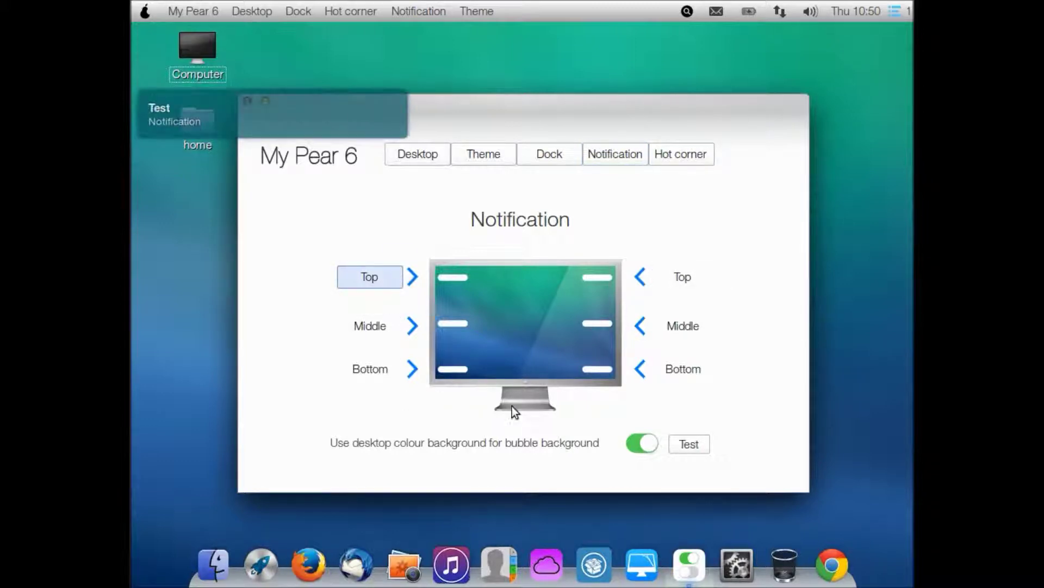
left_click(383, 325)
left_click(384, 370)
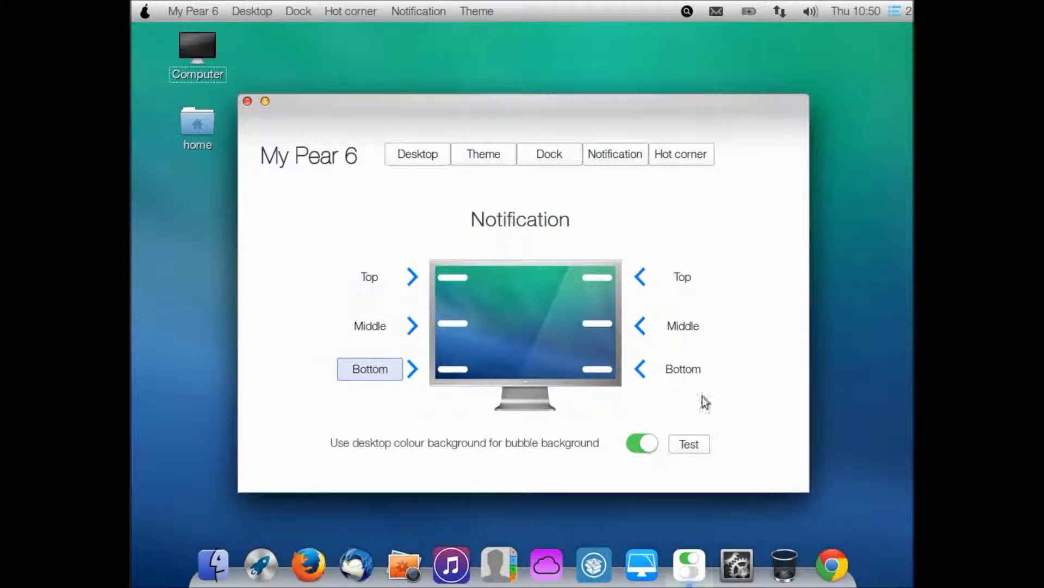
left_click(684, 368)
left_click(689, 276)
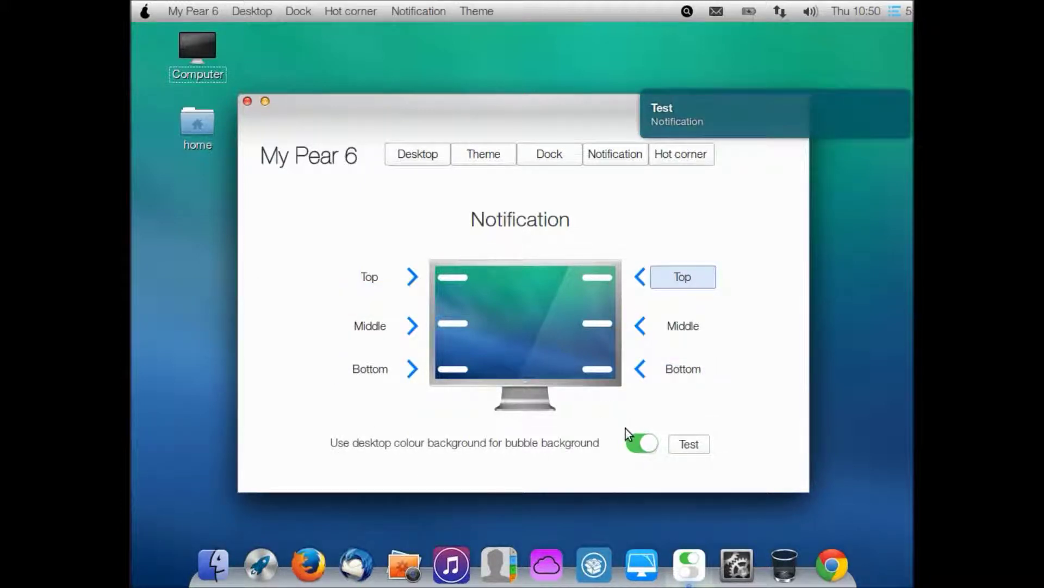
left_click(674, 161)
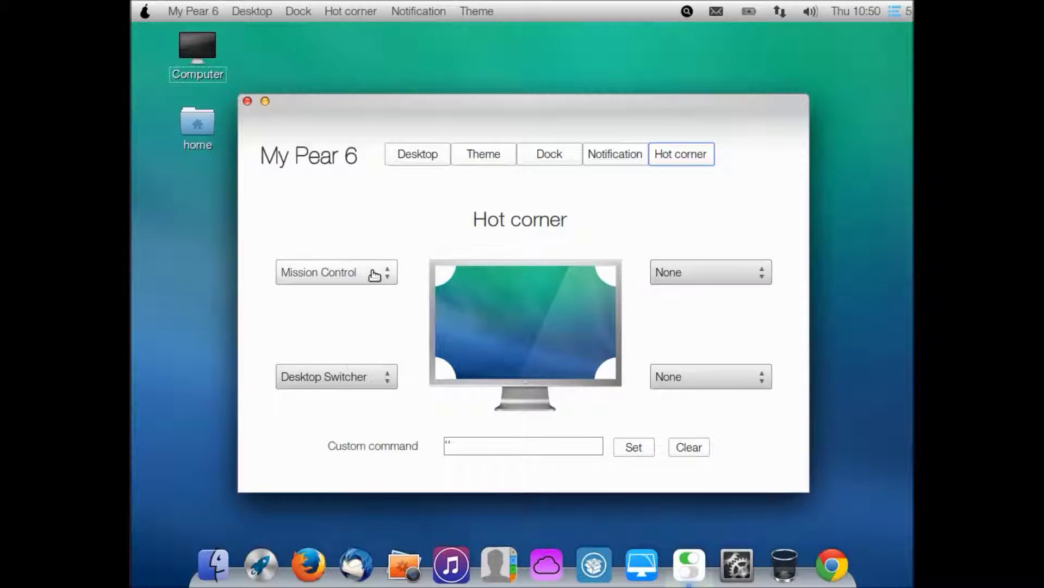
Step: Use the top-left Mission Control hot corner to close the Musique, Home and Shotwell windows
mouse_move(132, 2)
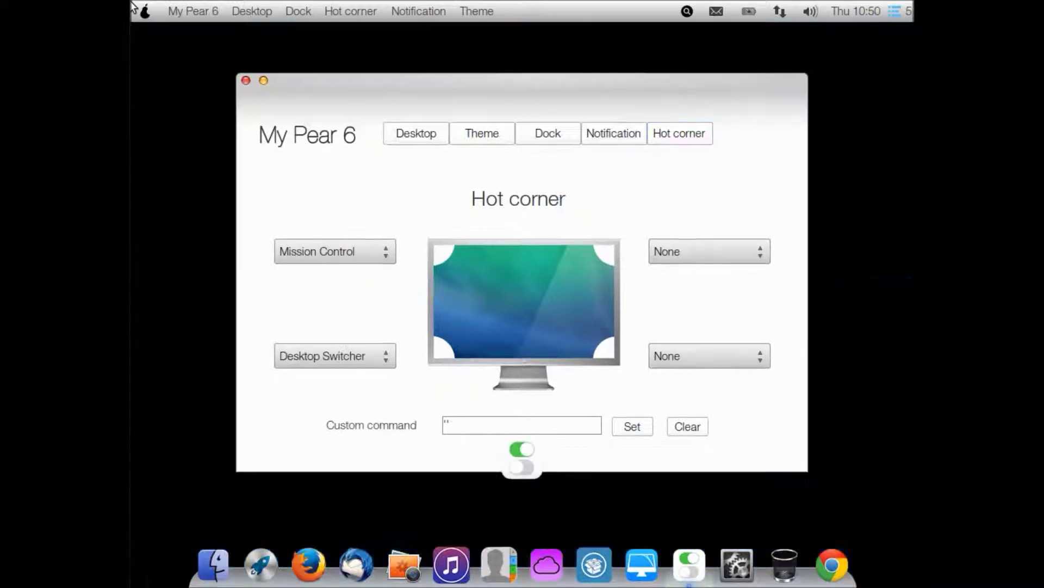
left_click(655, 519)
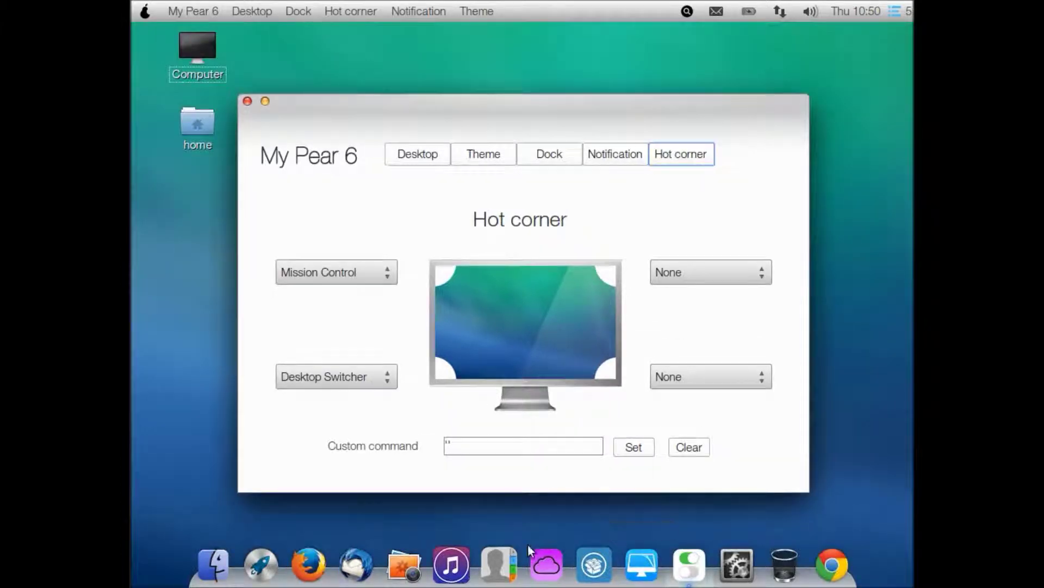
left_click(451, 565)
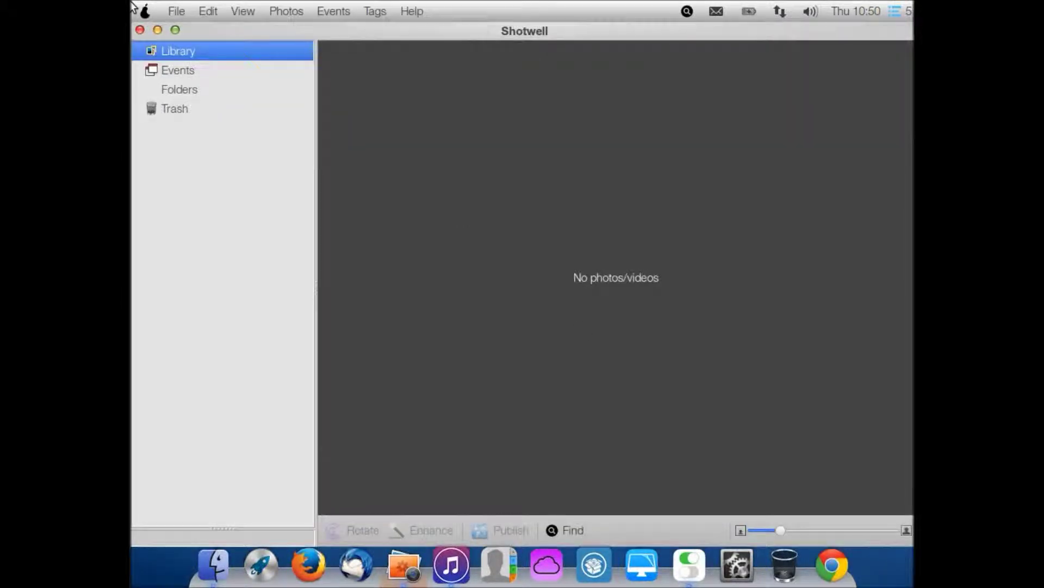
mouse_move(133, 4)
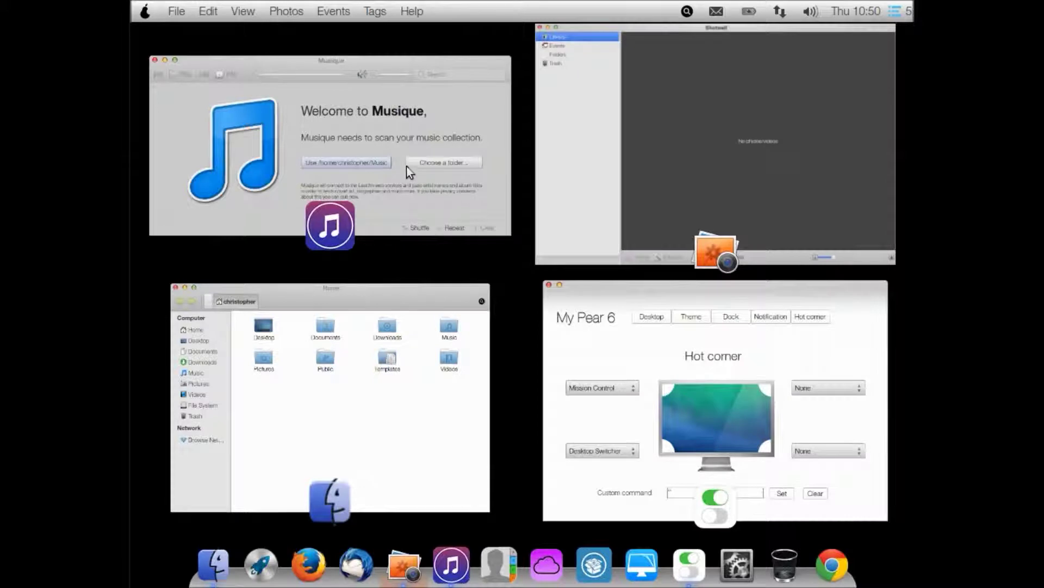
mouse_move(155, 60)
left_click(155, 60)
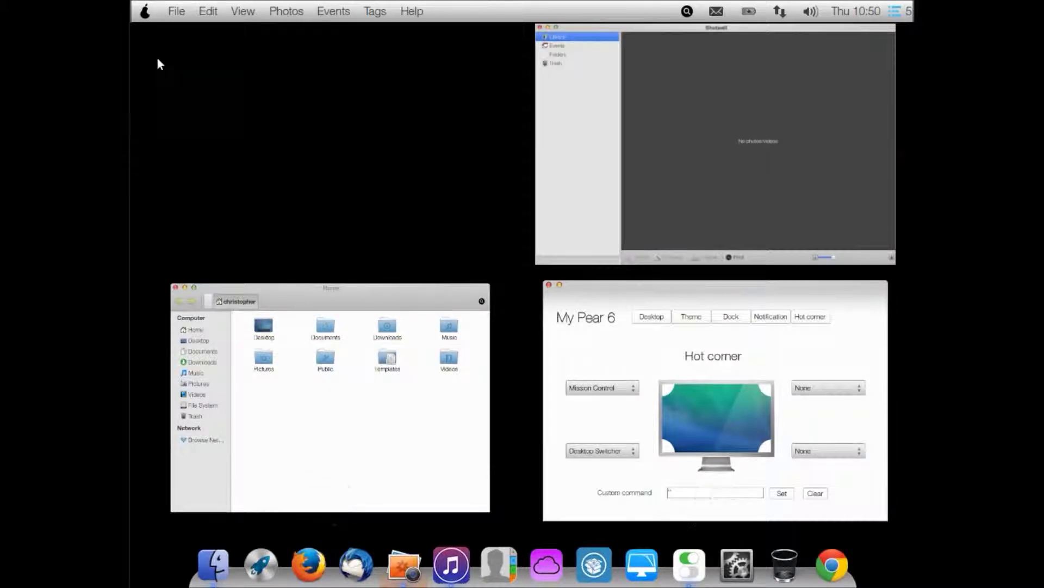
mouse_move(174, 32)
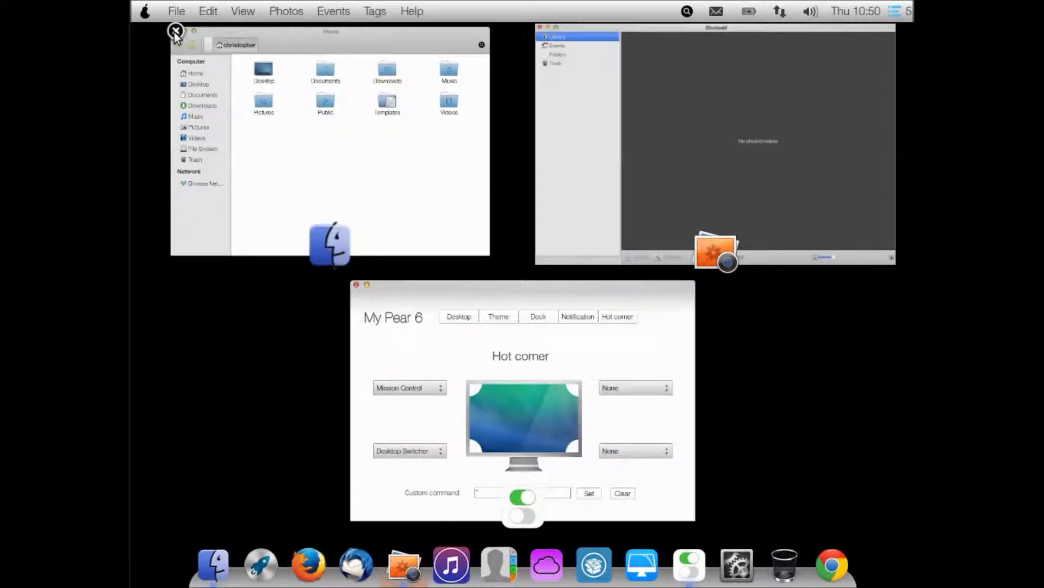
left_click(175, 31)
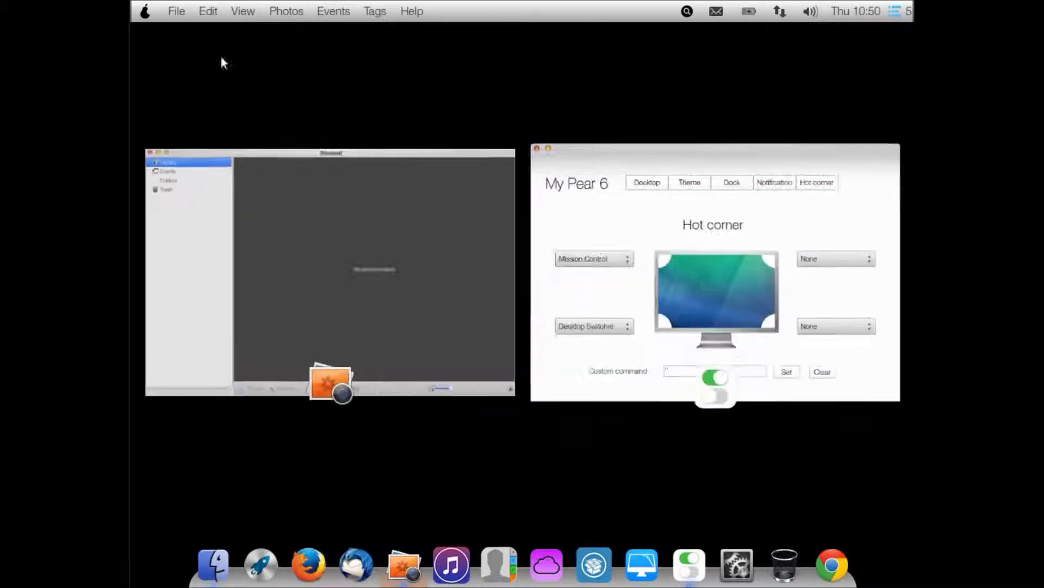
left_click(150, 153)
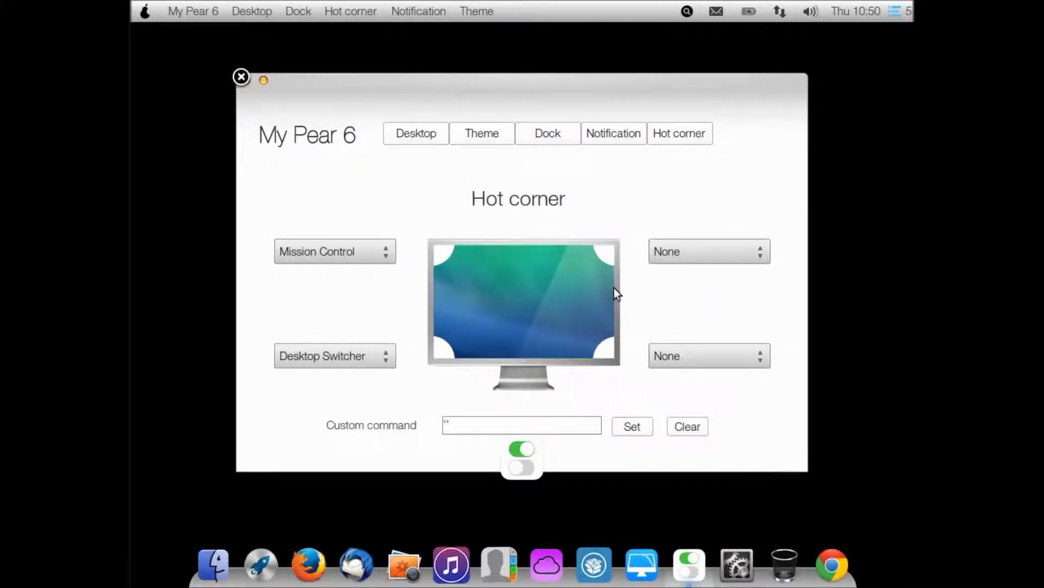
left_click(614, 287)
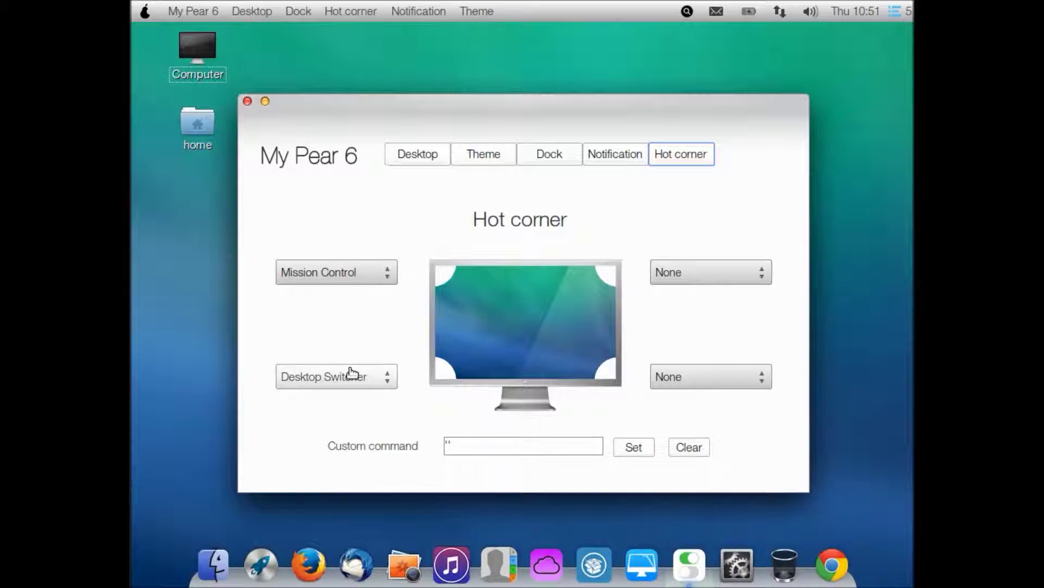
Step: Go to desktop 2 via the bottom-left Desktop Switcher and rearrange the Musique and Firefox windows
mouse_move(131, 586)
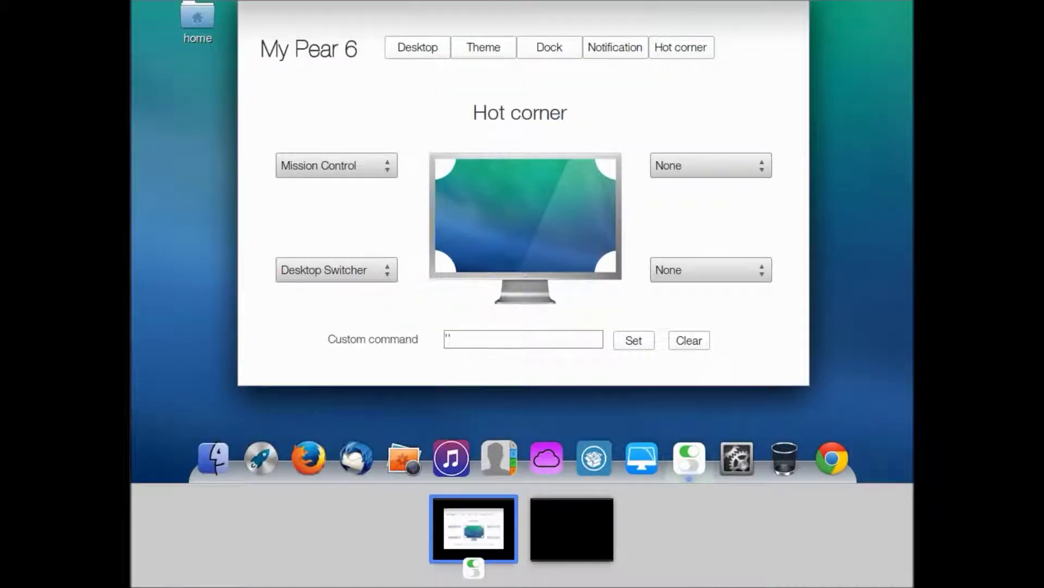
left_click(588, 531)
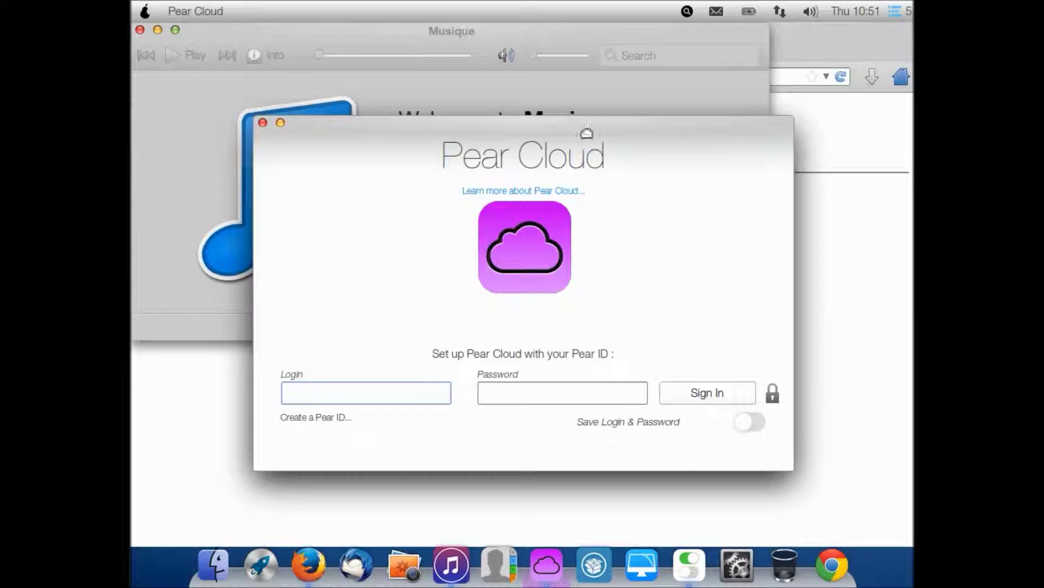
left_click_drag(486, 35, 407, 152)
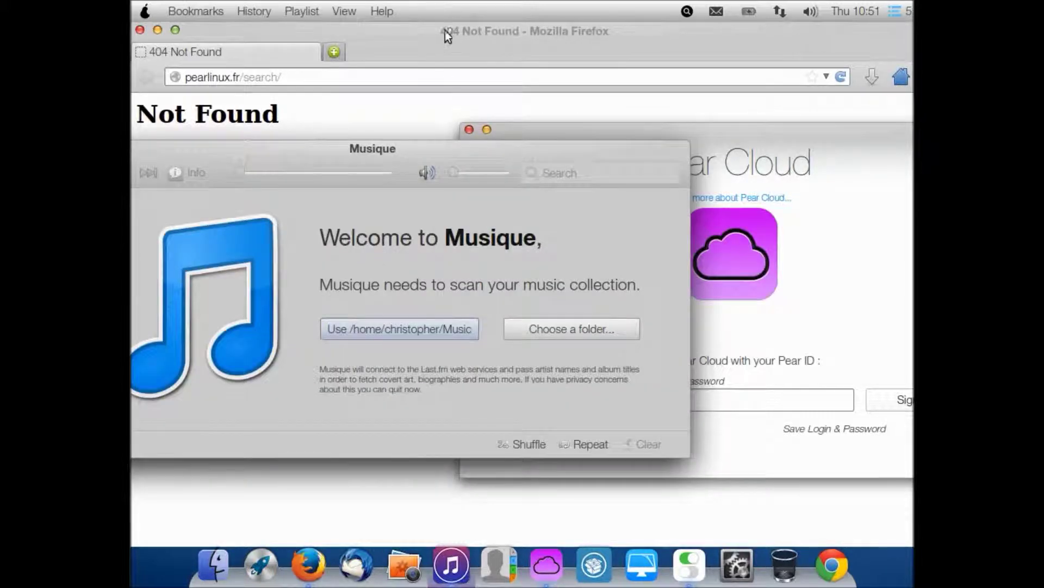
left_click_drag(446, 81, 482, 109)
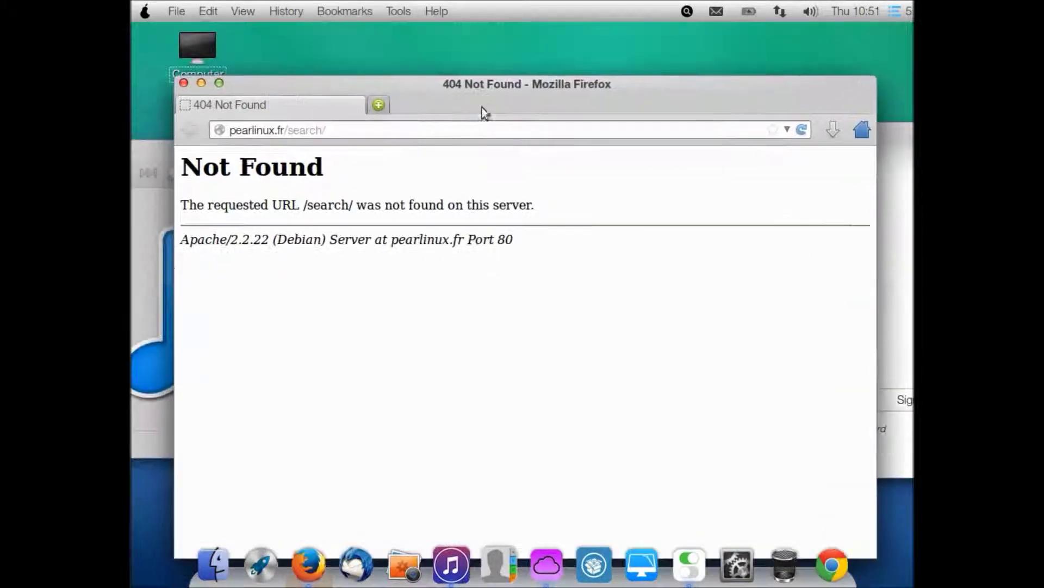
left_click_drag(337, 87, 360, 69)
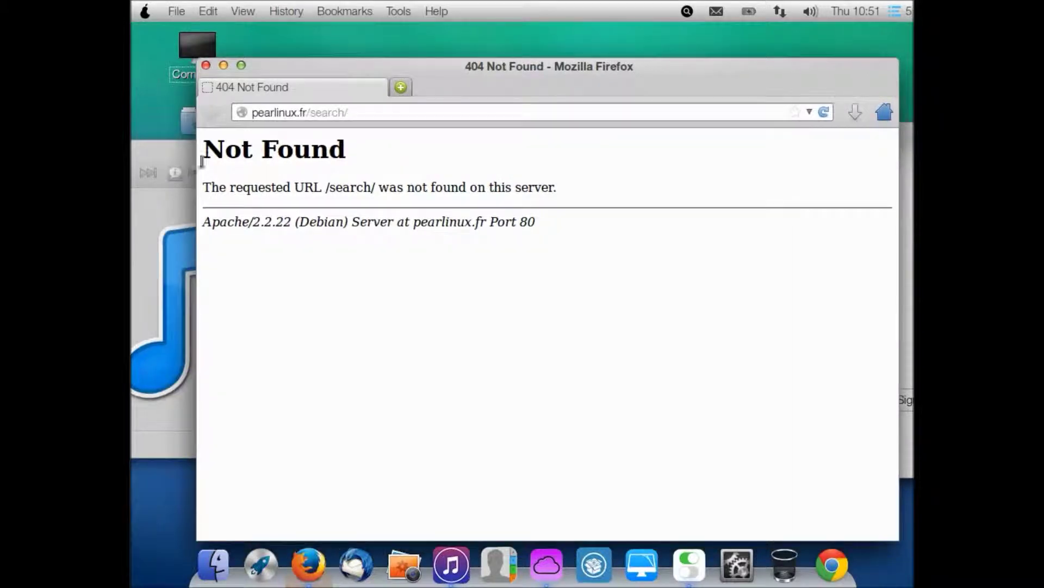
left_click(172, 156)
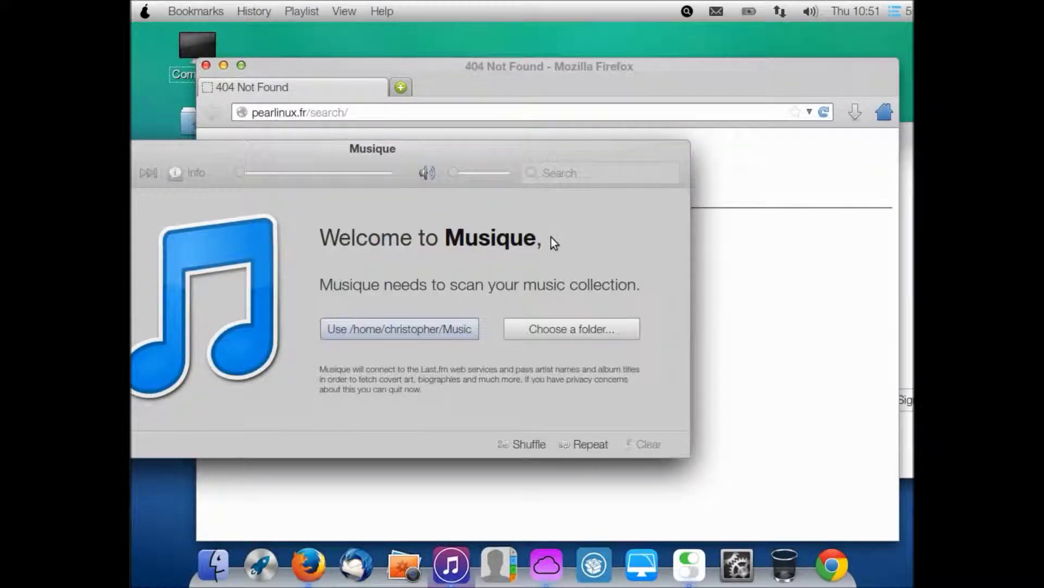
left_click(443, 326)
Step: Close the Musique and Pear Cloud login windows on desktop 2, then return to the My Pear 6 desktop
mouse_move(477, 585)
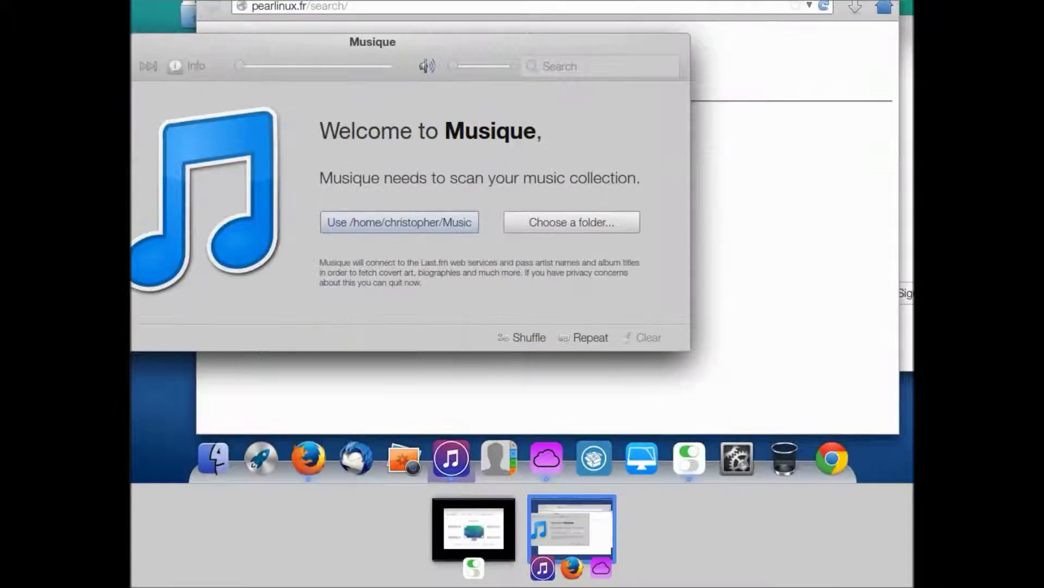
left_click(489, 544)
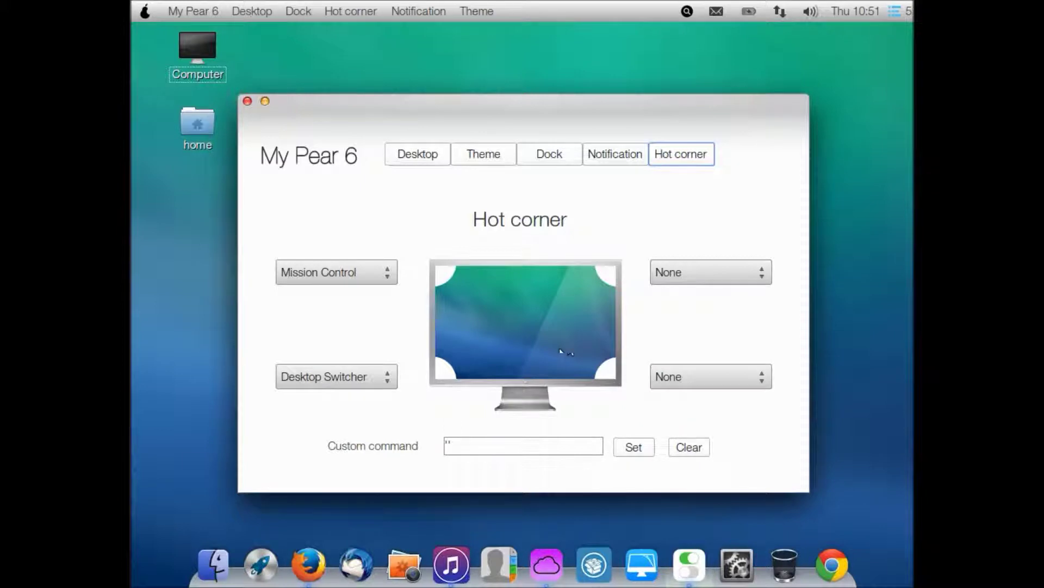
mouse_move(132, 585)
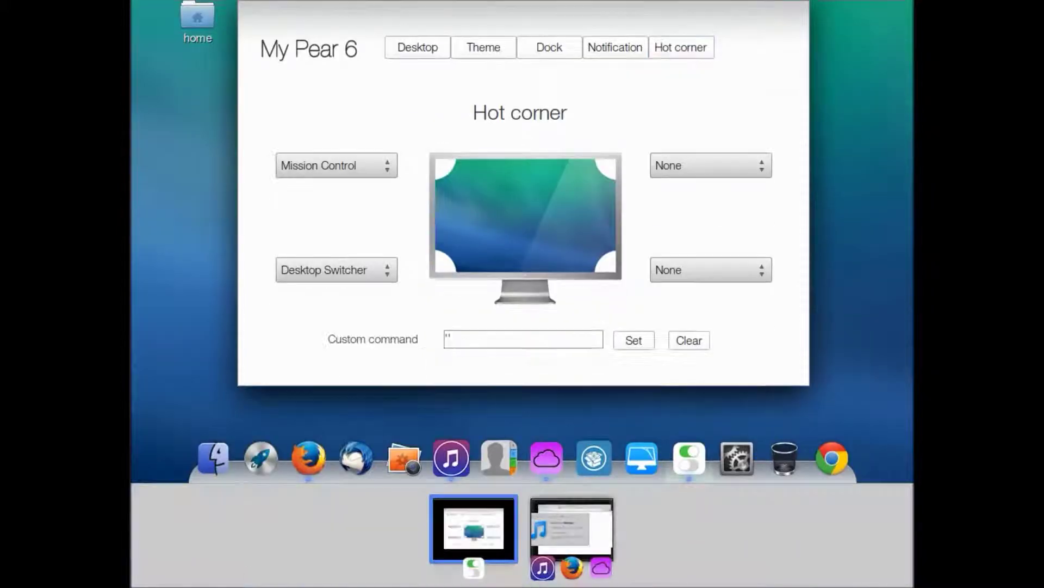
left_click(539, 530)
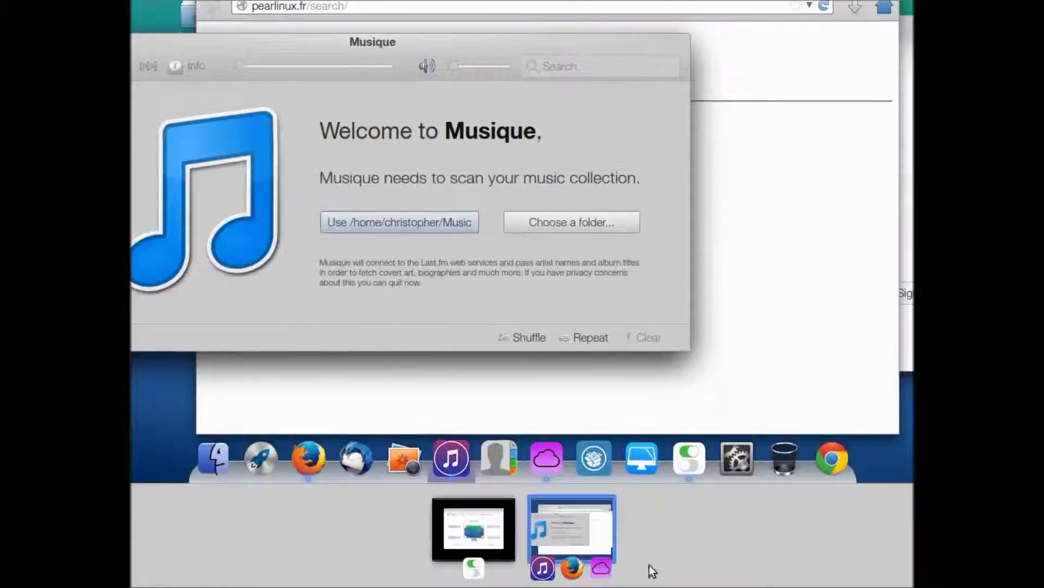
left_click(579, 510)
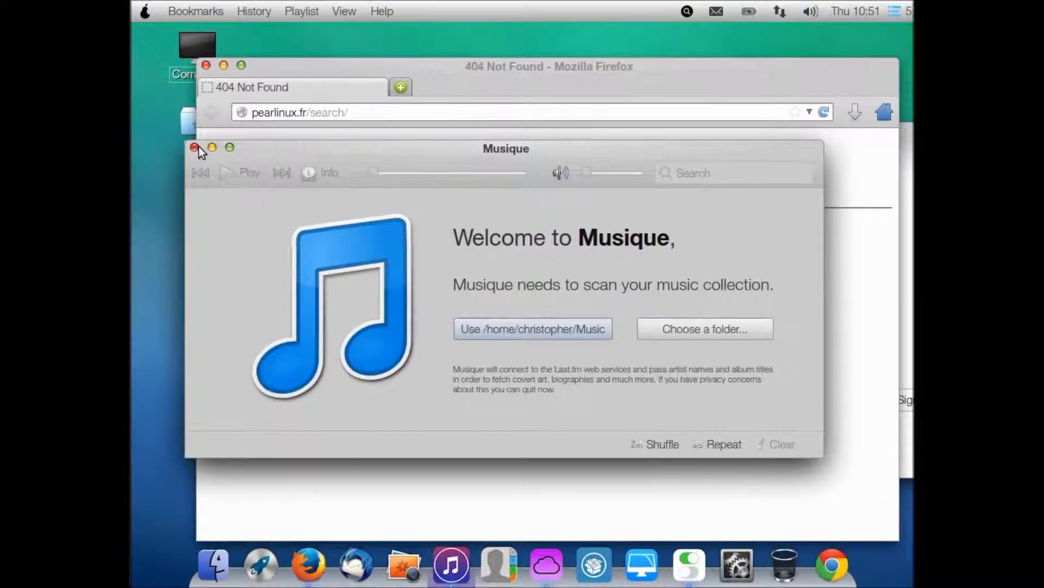
left_click(209, 63)
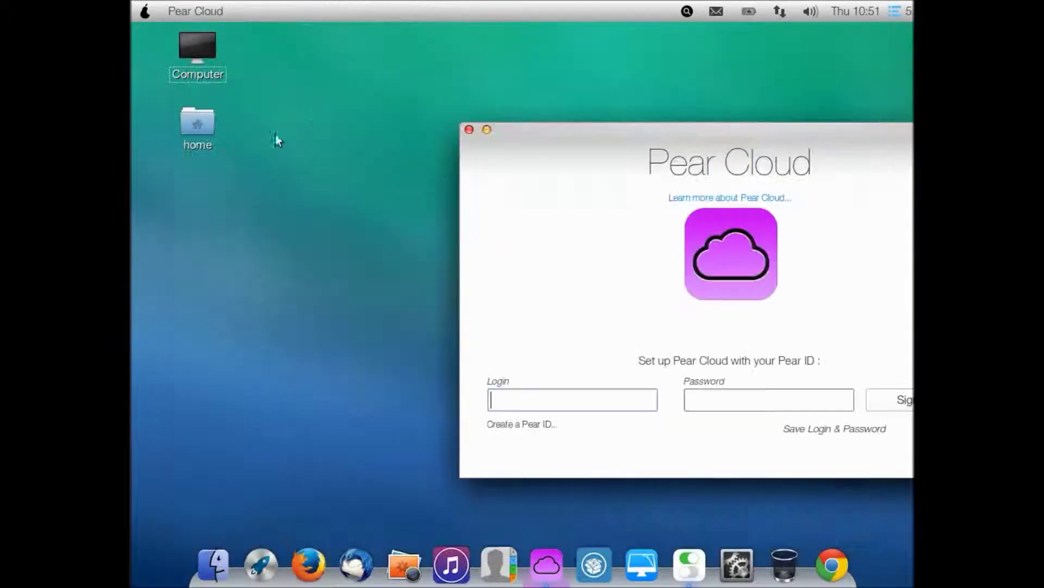
left_click(466, 132)
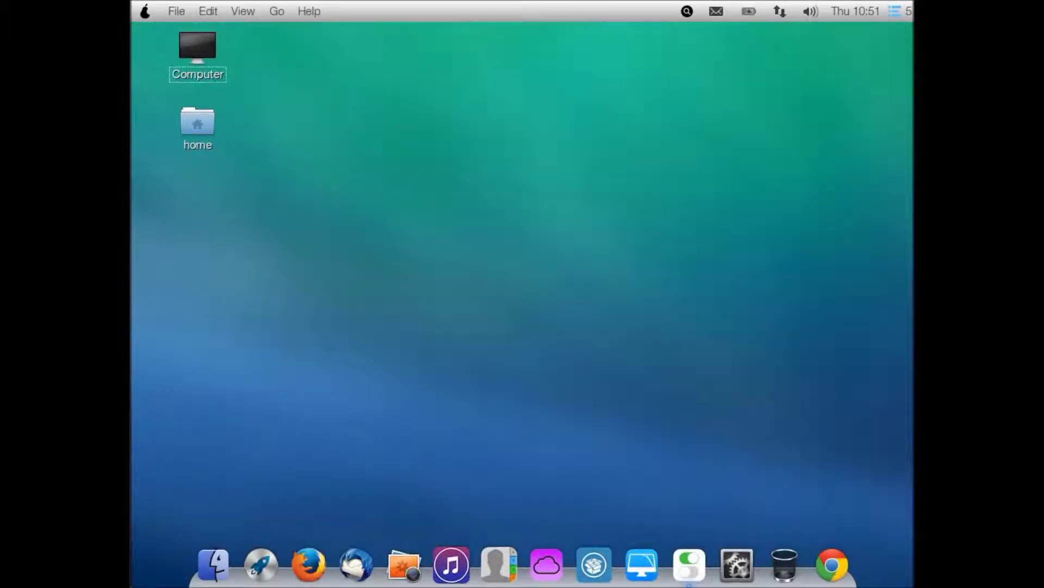
mouse_move(495, 584)
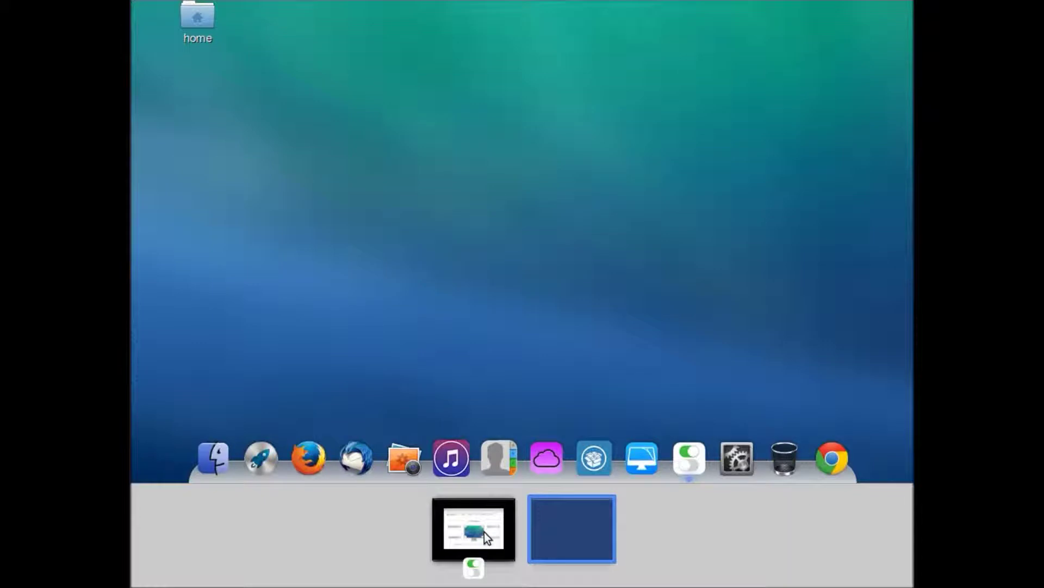
left_click(485, 531)
Step: Keep the top-right hot corner set to None and close My Pear 6
left_click(689, 267)
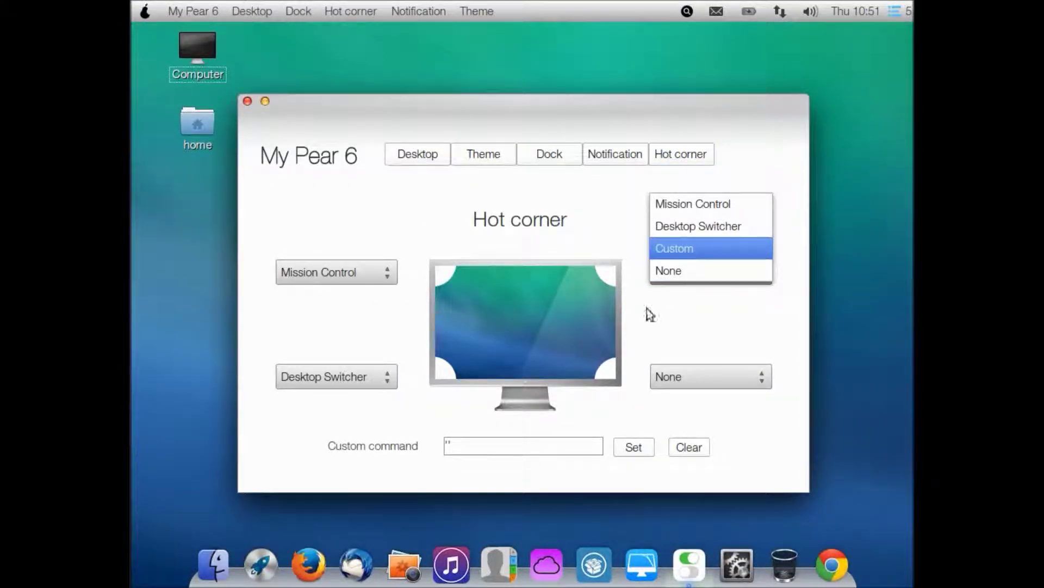
left_click(664, 355)
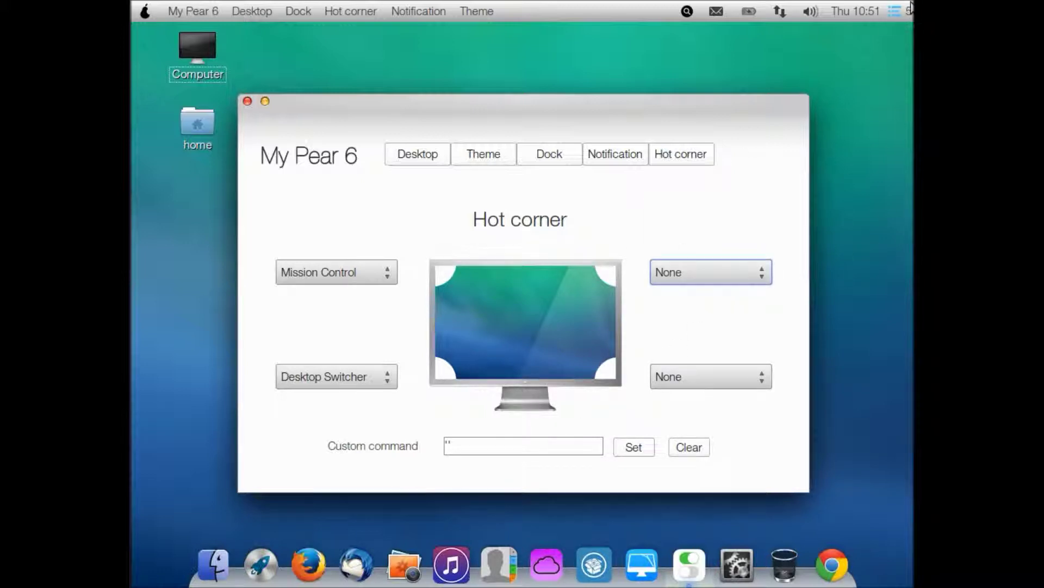
left_click(252, 102)
Step: Filter the notification list to notify-send, then clear all notifications so the count is 0
left_click(904, 8)
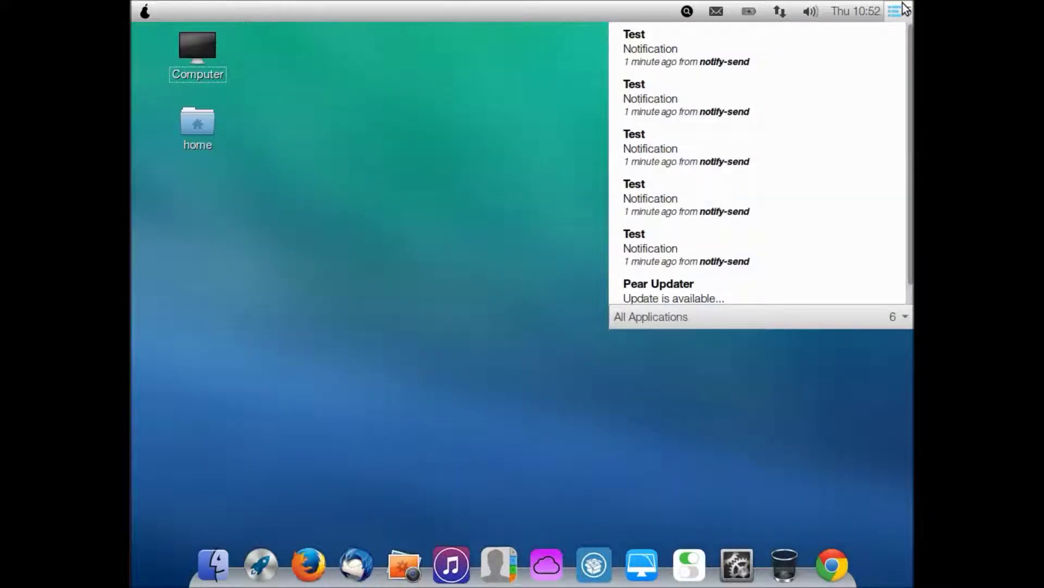
scroll(763, 168, "down", 1)
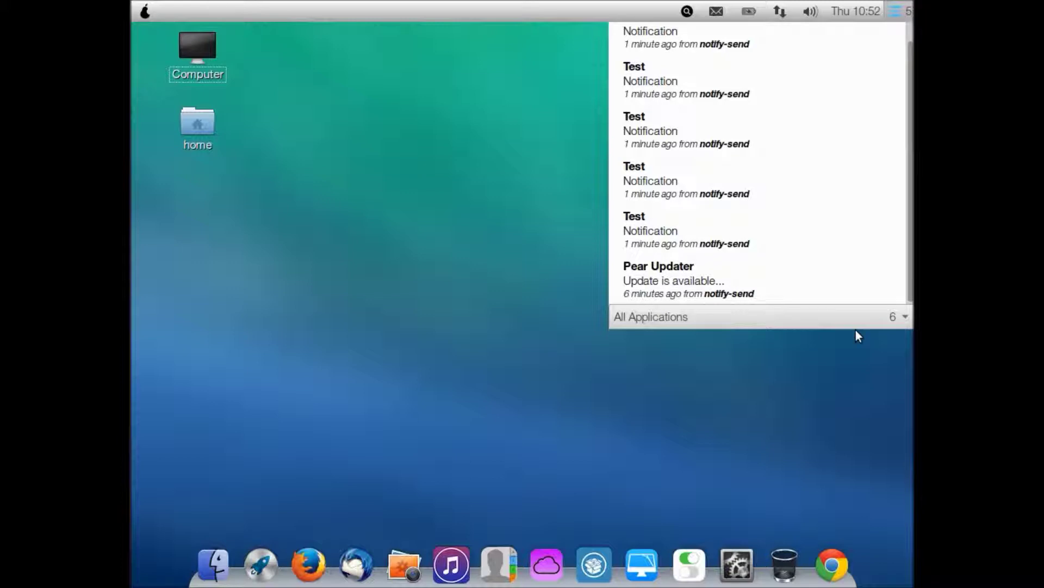
left_click(905, 316)
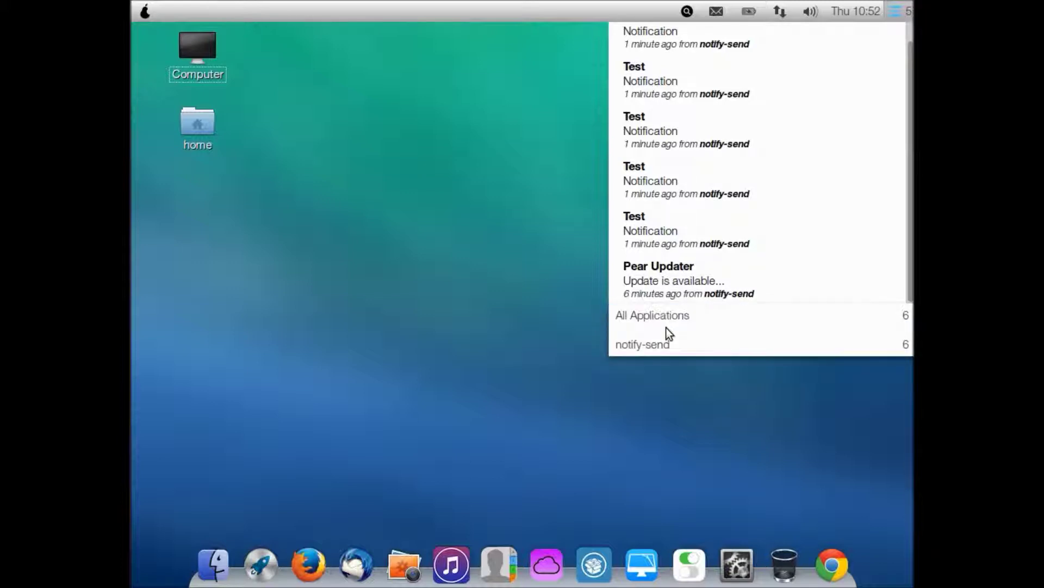
left_click(710, 348)
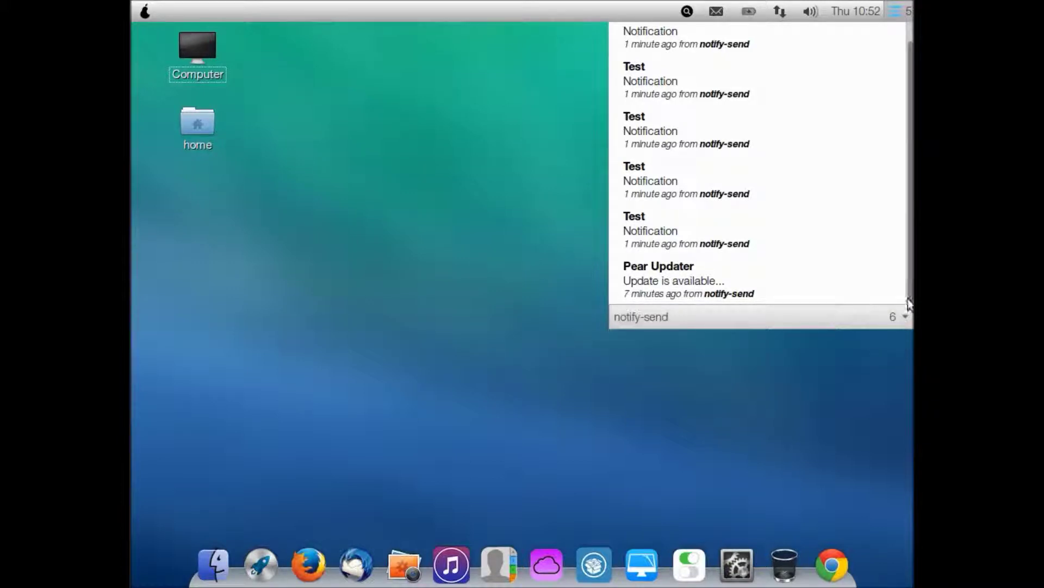
left_click(551, 256)
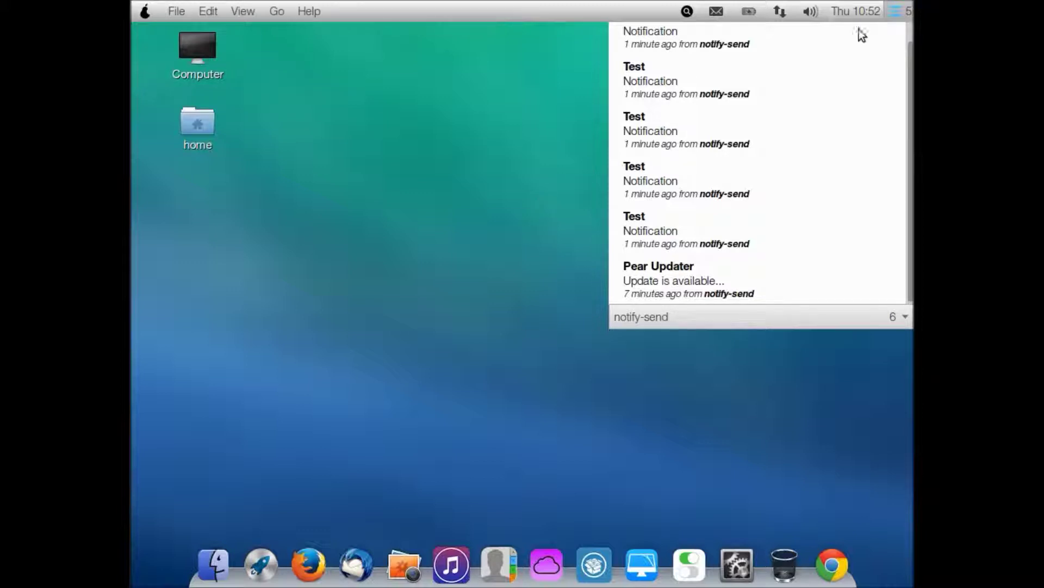
left_click(906, 12)
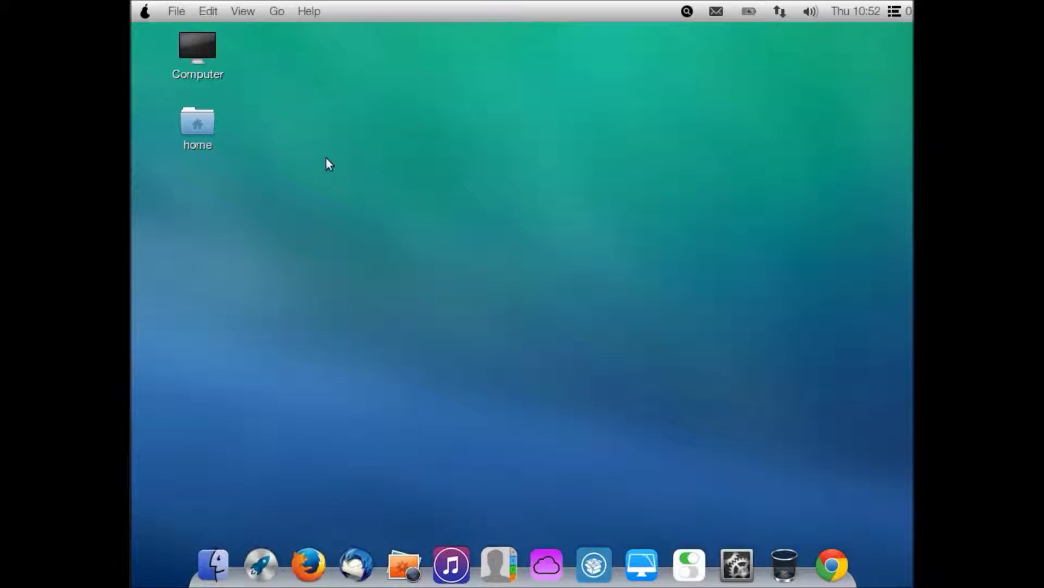
Step: Move Minecraft.jar from the home Downloads folder to the Desktop
double_click(198, 142)
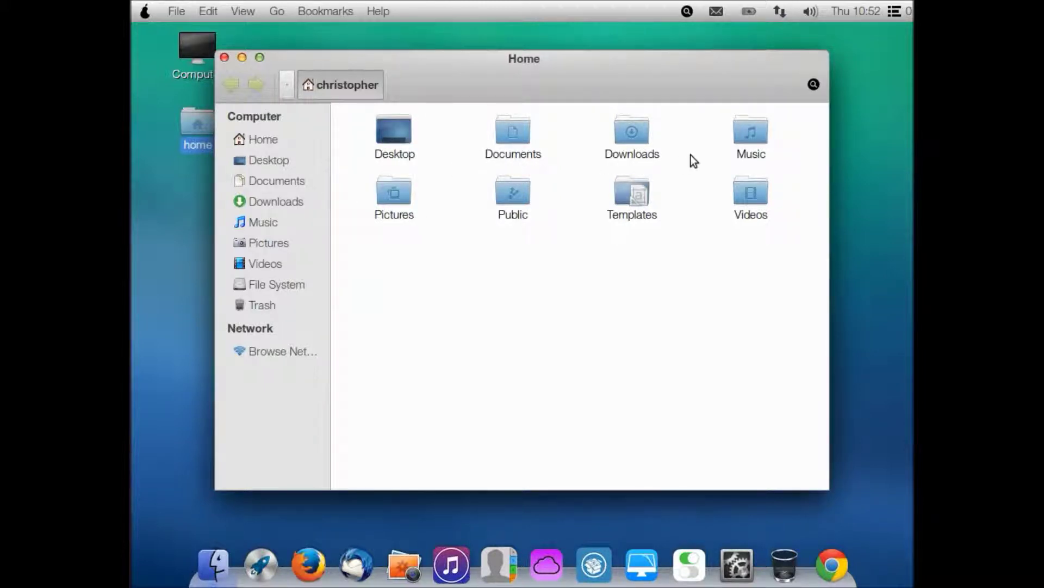
double_click(645, 155)
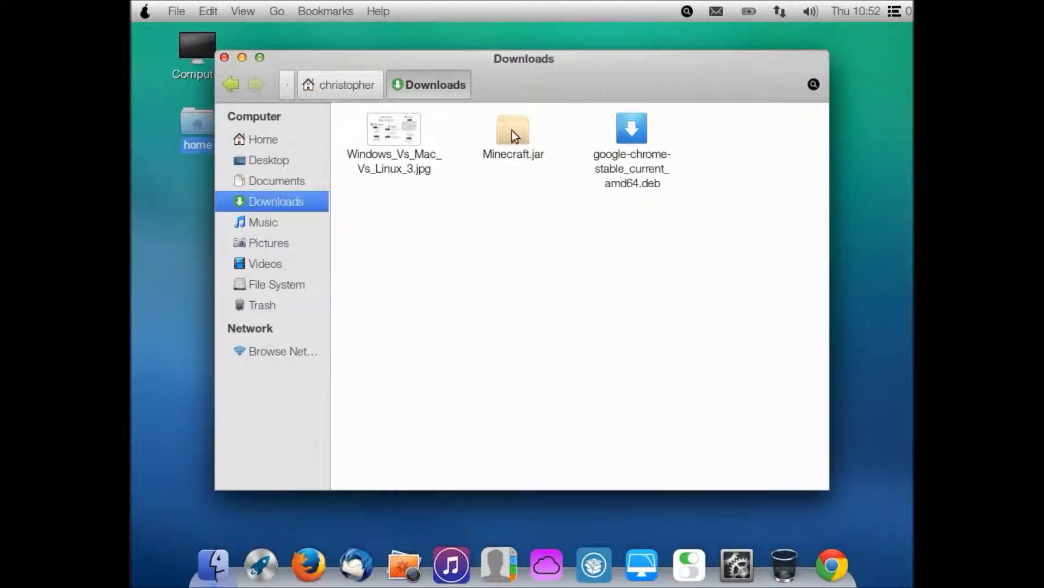
left_click(511, 131)
right_click(512, 133)
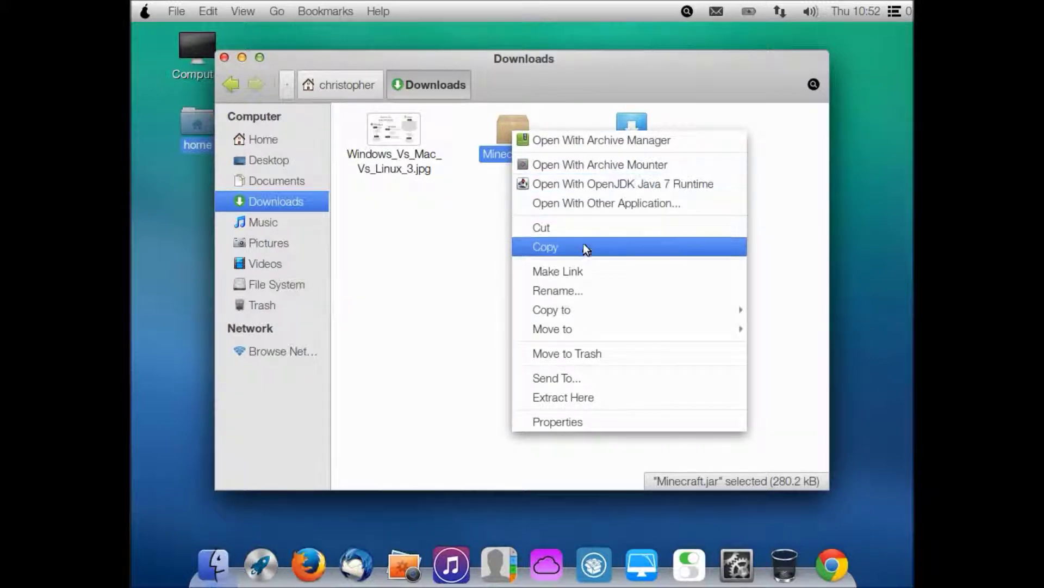
mouse_move(585, 331)
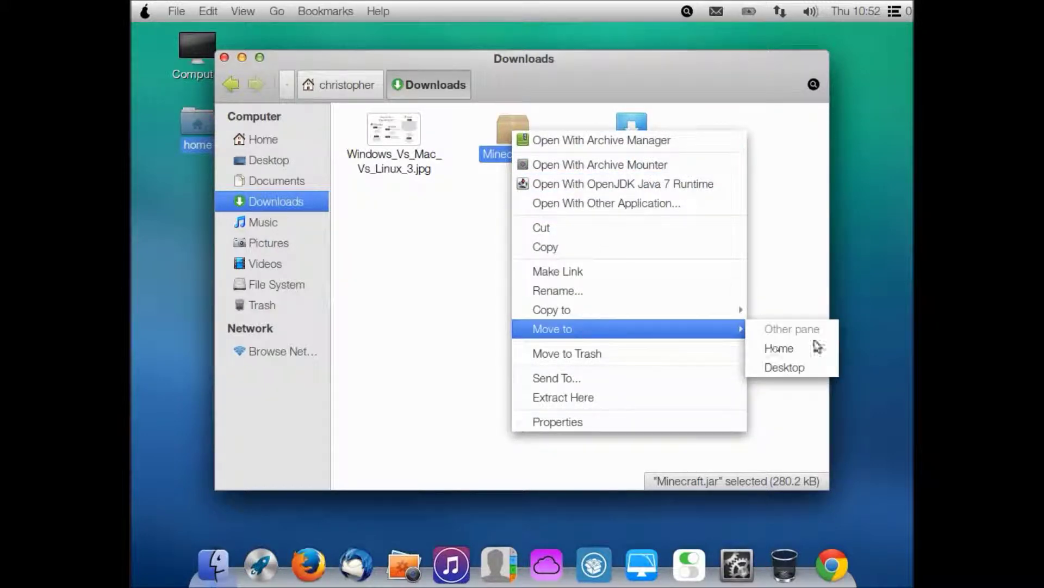
left_click(808, 368)
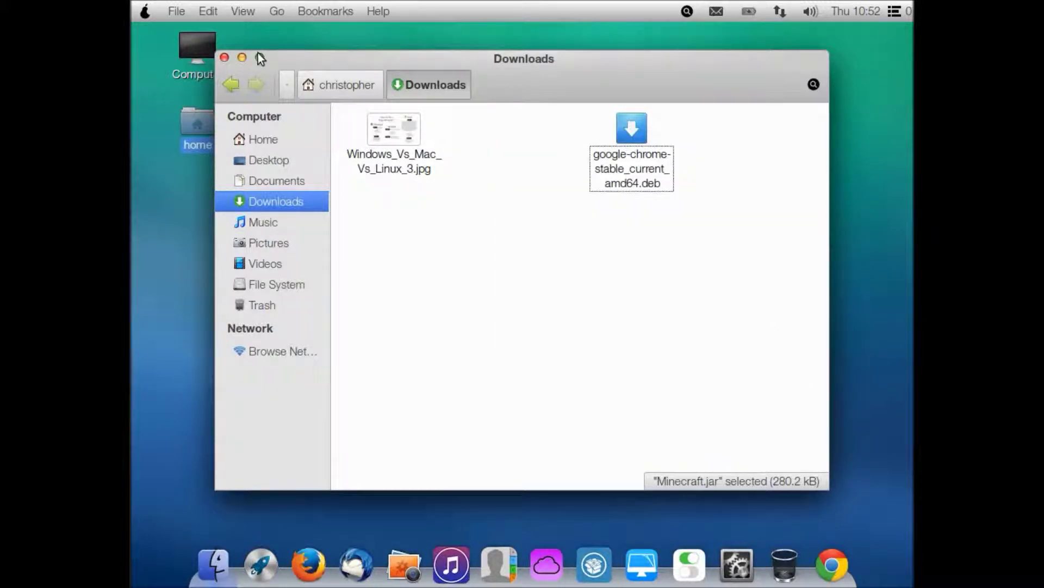
Step: Close Downloads and run the desktop Minecraft.jar with OpenJDK Java 7 Runtime
left_click(224, 58)
right_click(204, 193)
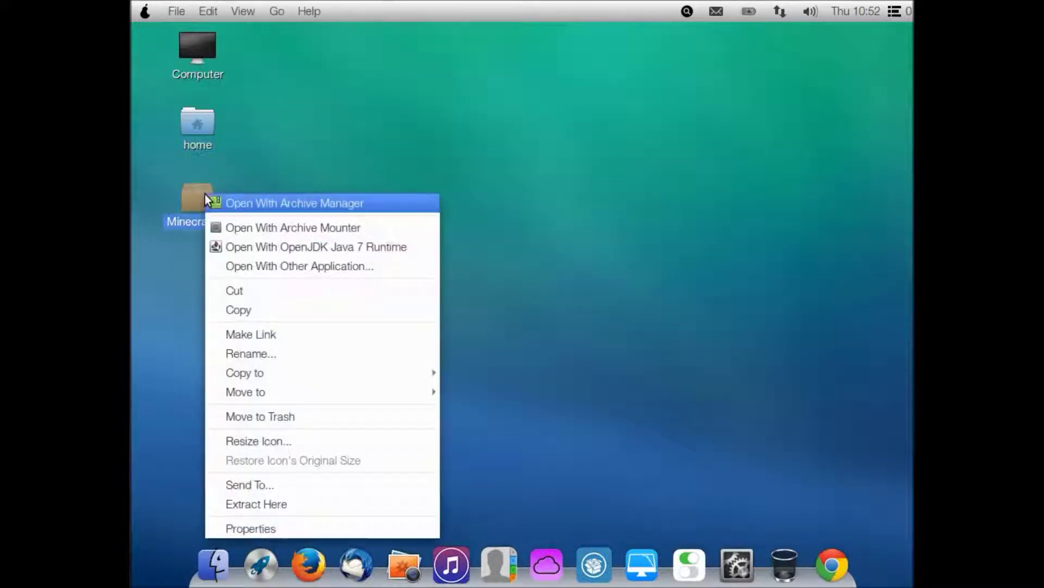
left_click(285, 245)
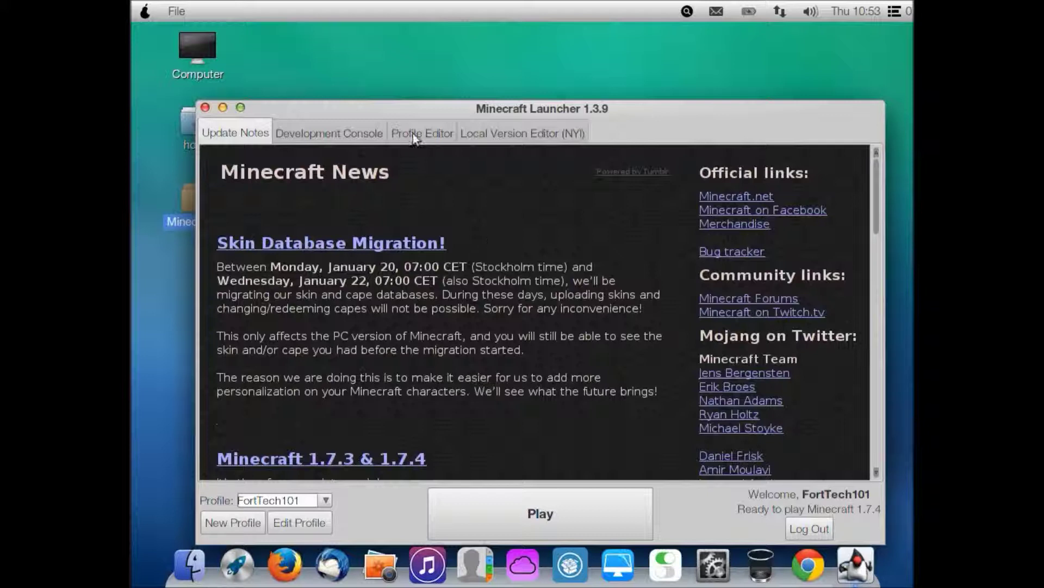
Step: Play Minecraft 1.7.4 from the launcher and maximise the game window
left_click(506, 498)
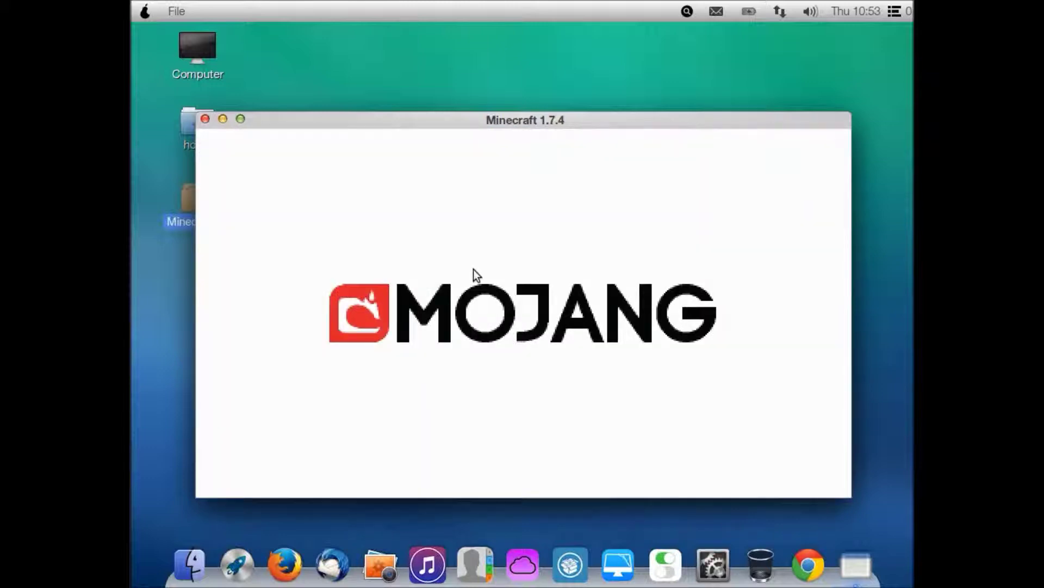
left_click(240, 120)
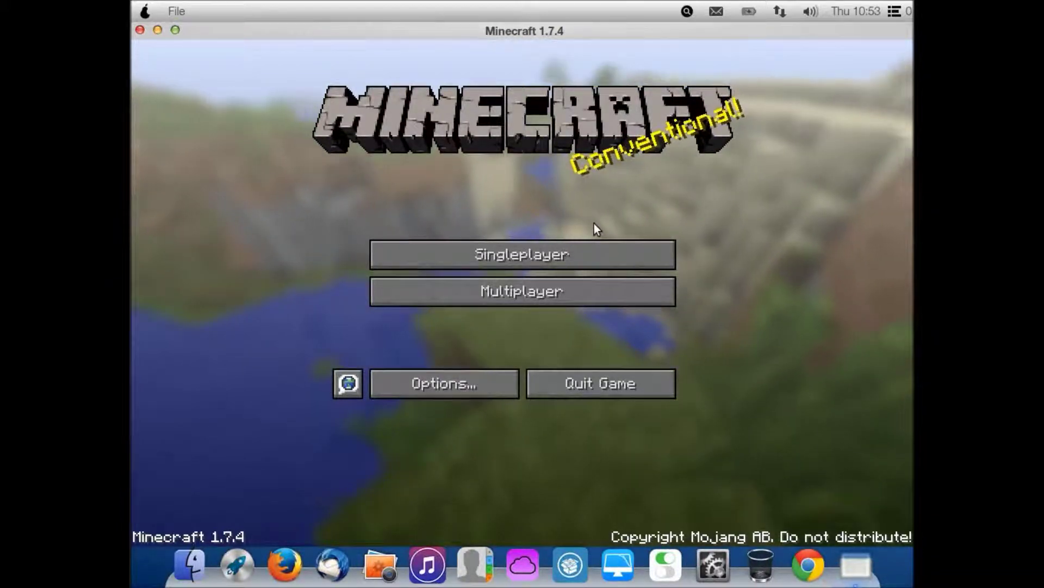
Step: Create a new singleplayer world with default settings
left_click(570, 262)
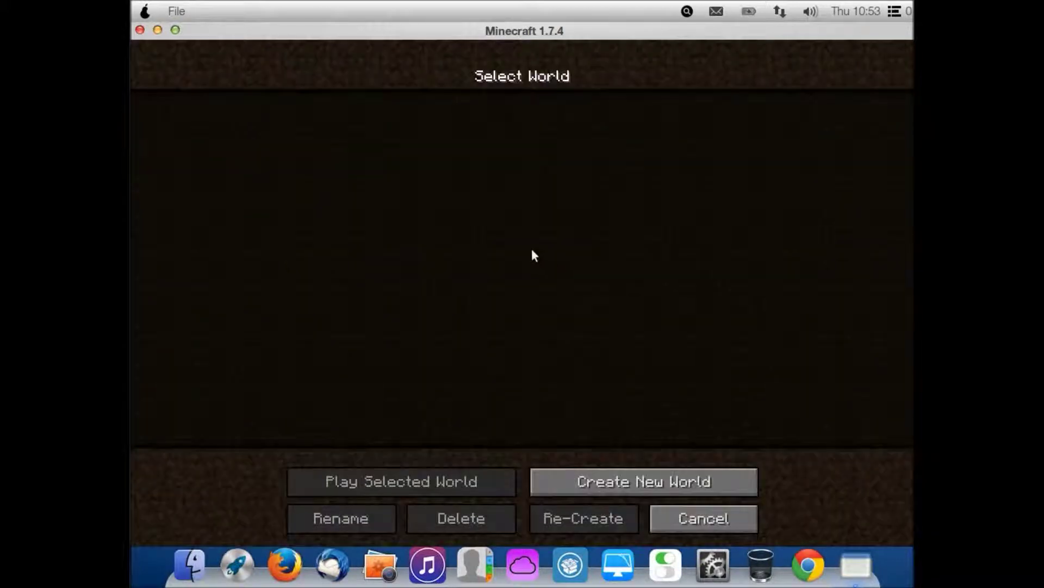
left_click(623, 477)
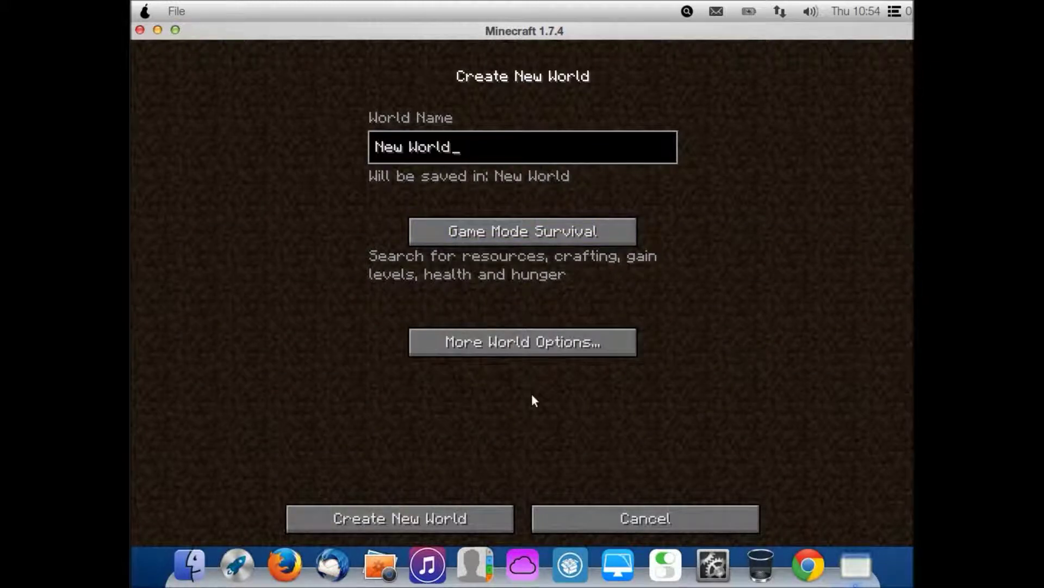
left_click(457, 520)
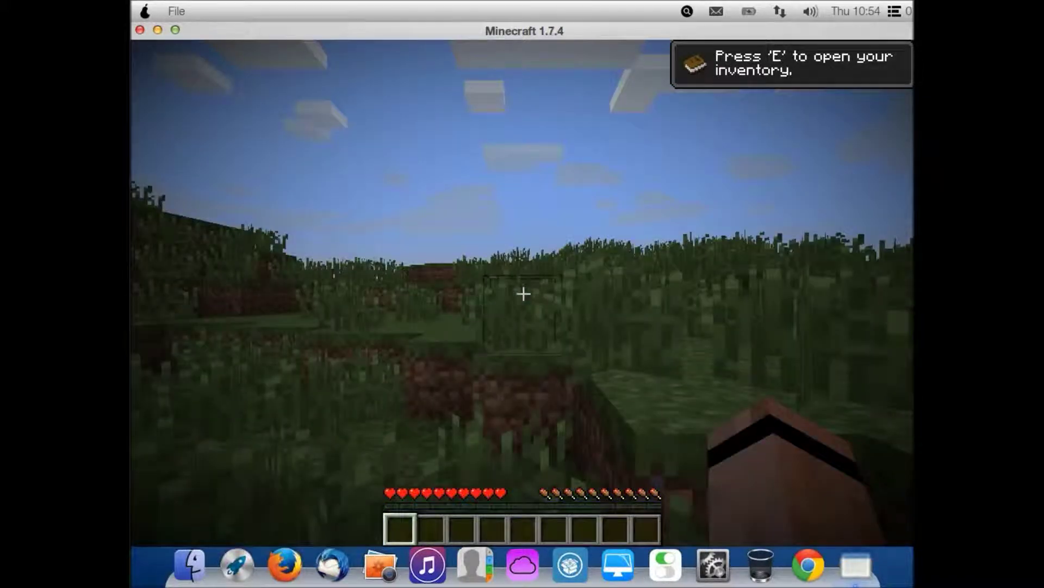
Step: Set video to Graphics Fast, Smooth Lighting and Clouds off, Render Distance 8, Framerate Unlimited, Particles Decreased
mouse_move(523, 294)
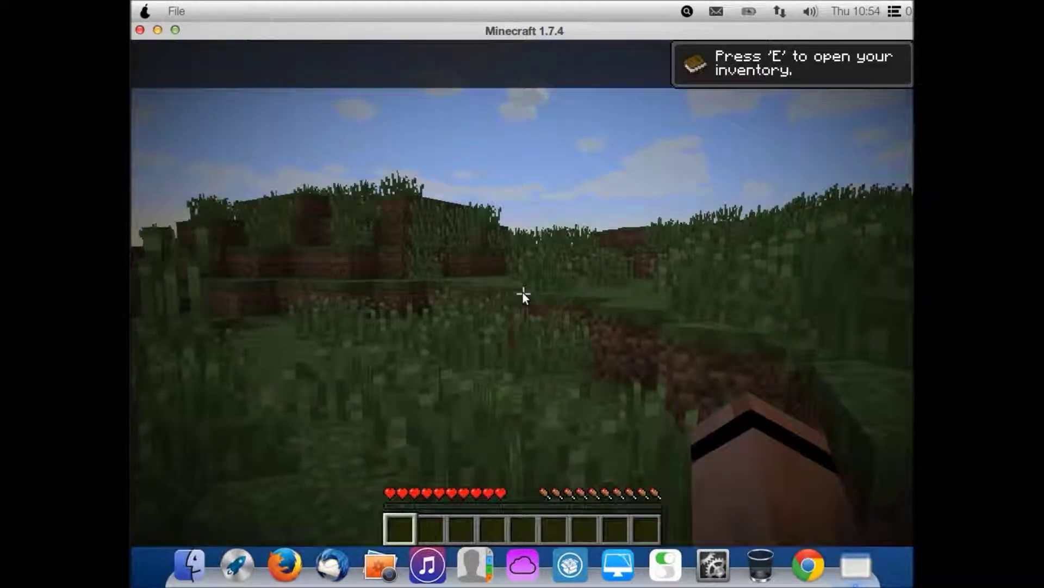
key("Escape")
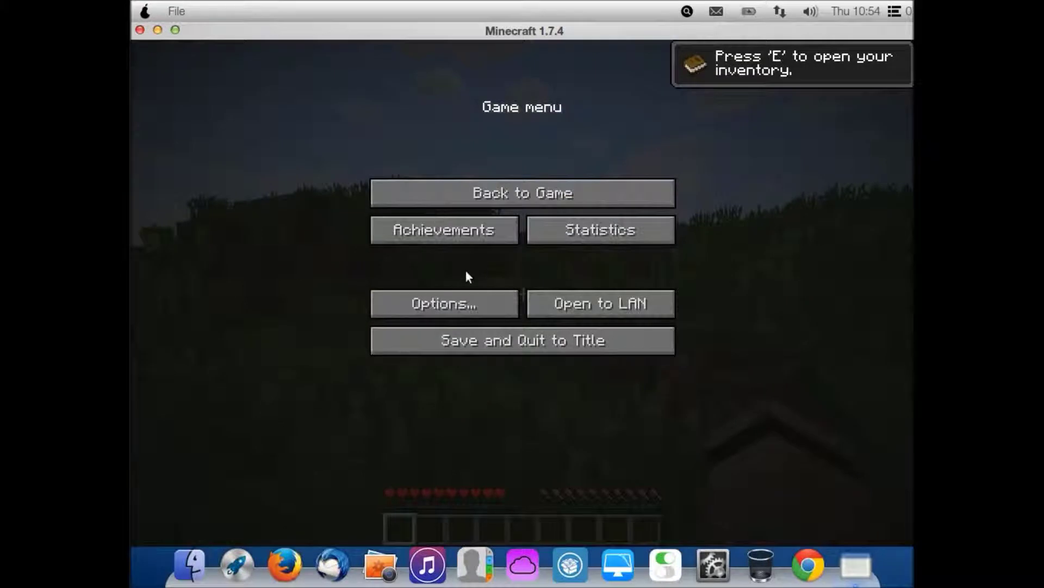
left_click(439, 303)
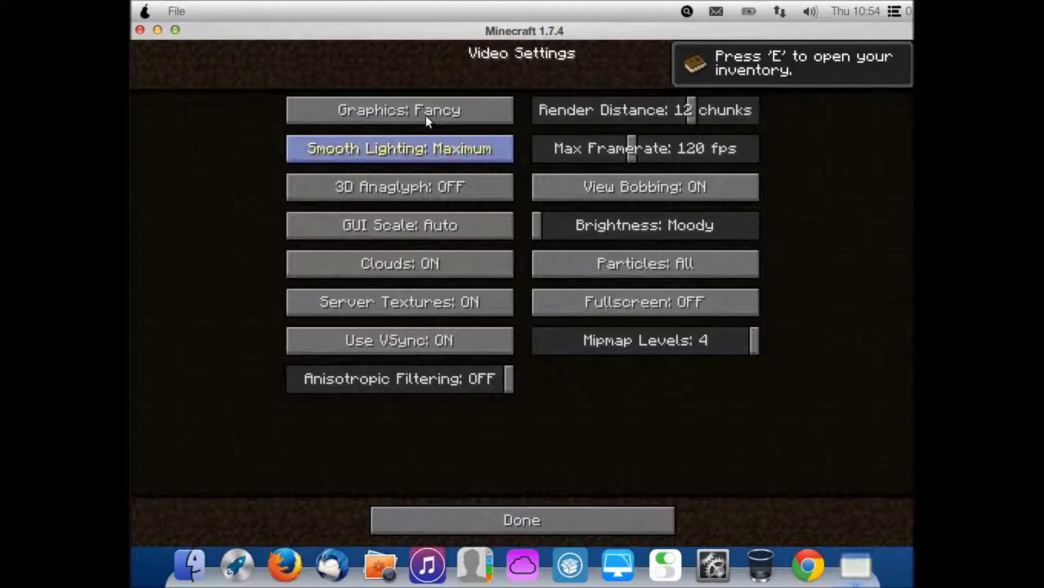
left_click(413, 113)
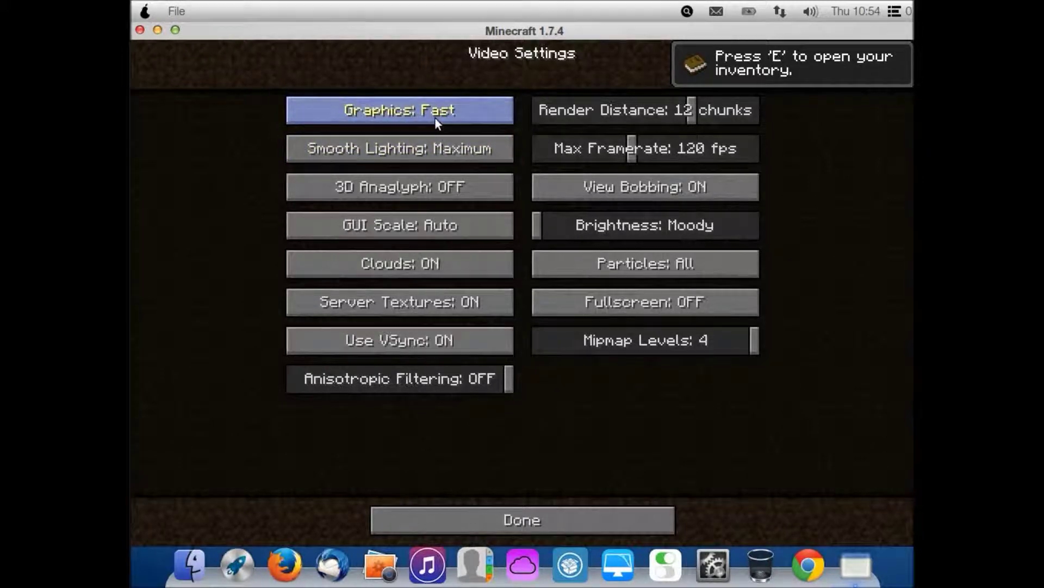
left_click(430, 154)
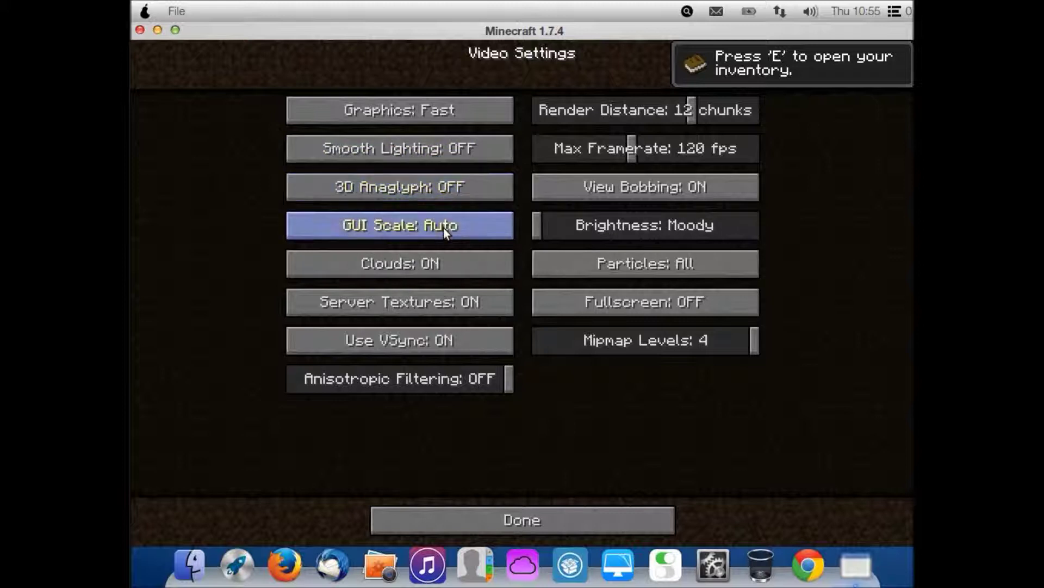
left_click(441, 271)
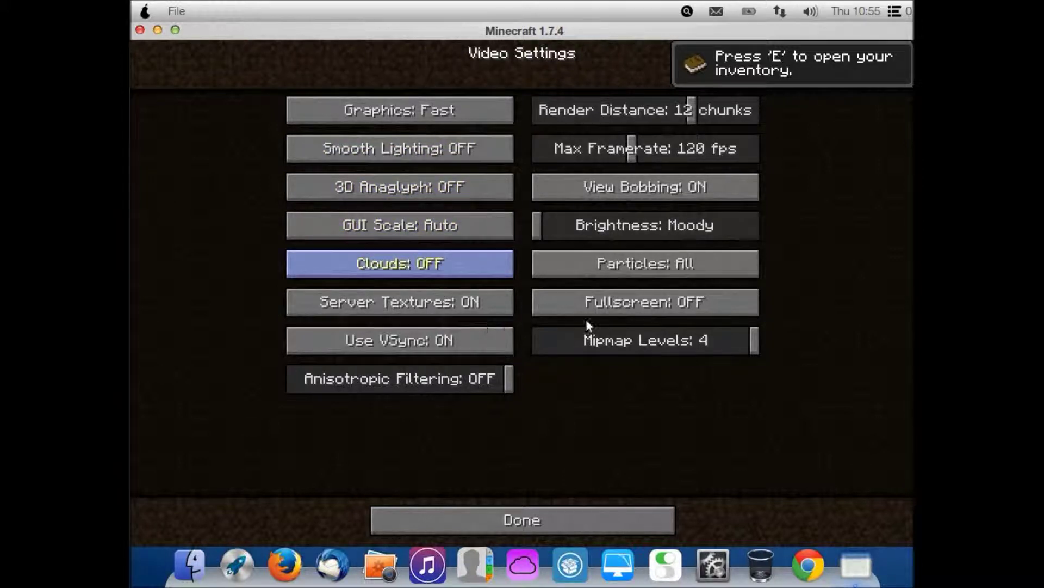
left_click(629, 116)
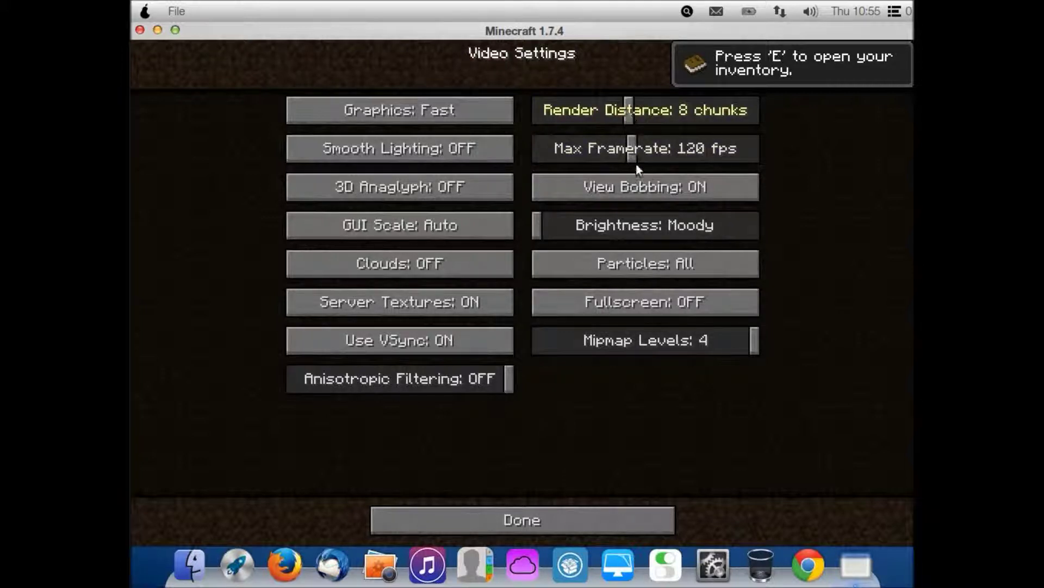
left_click_drag(636, 153, 837, 143)
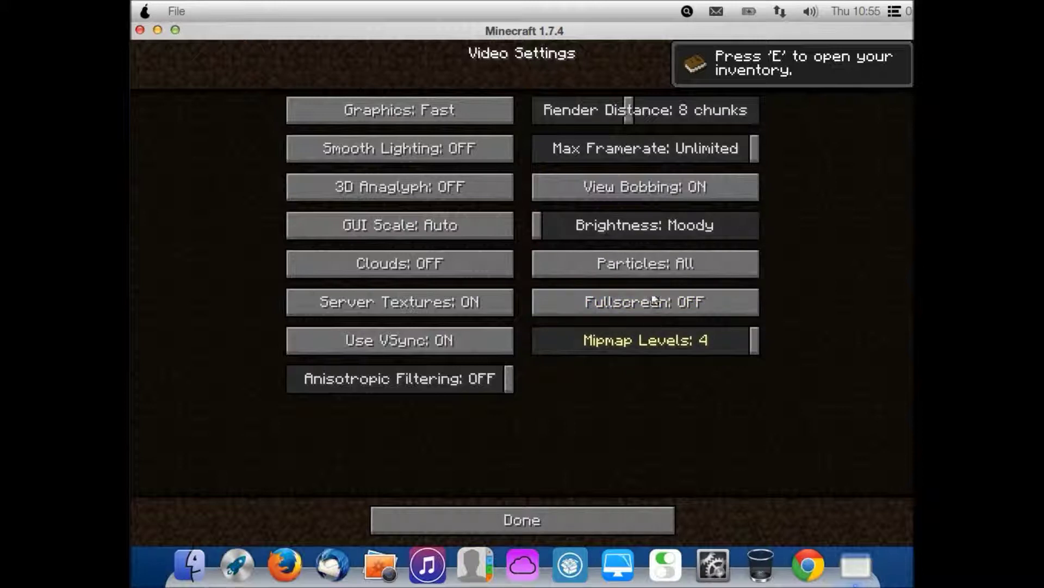
left_click(654, 256)
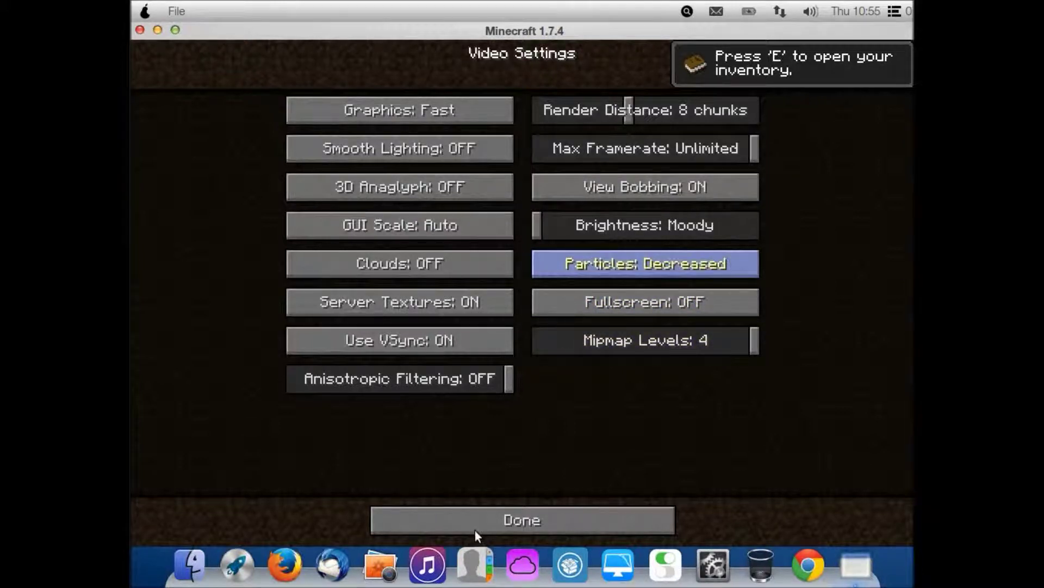
left_click(477, 516)
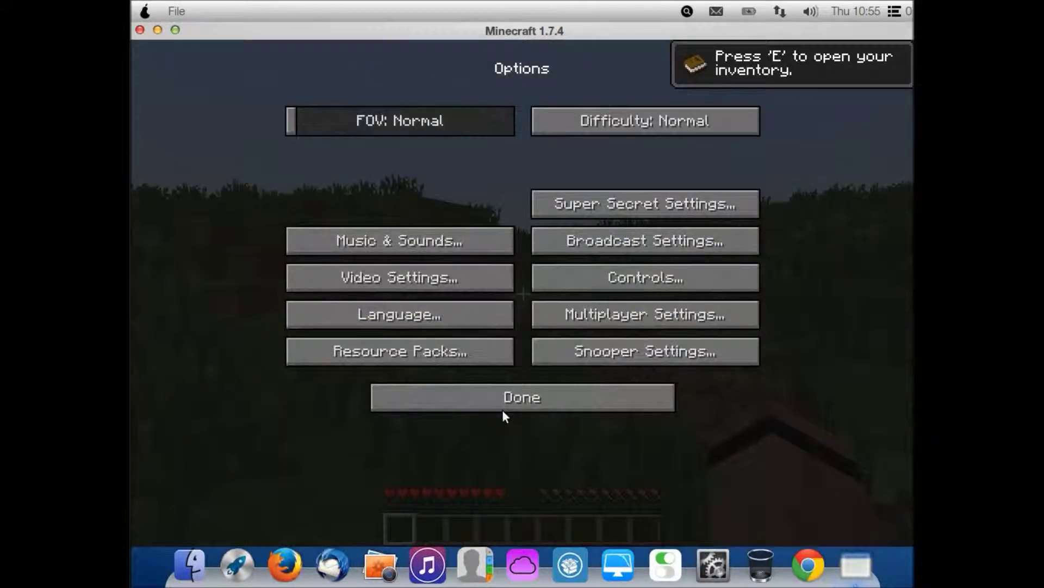
left_click(507, 393)
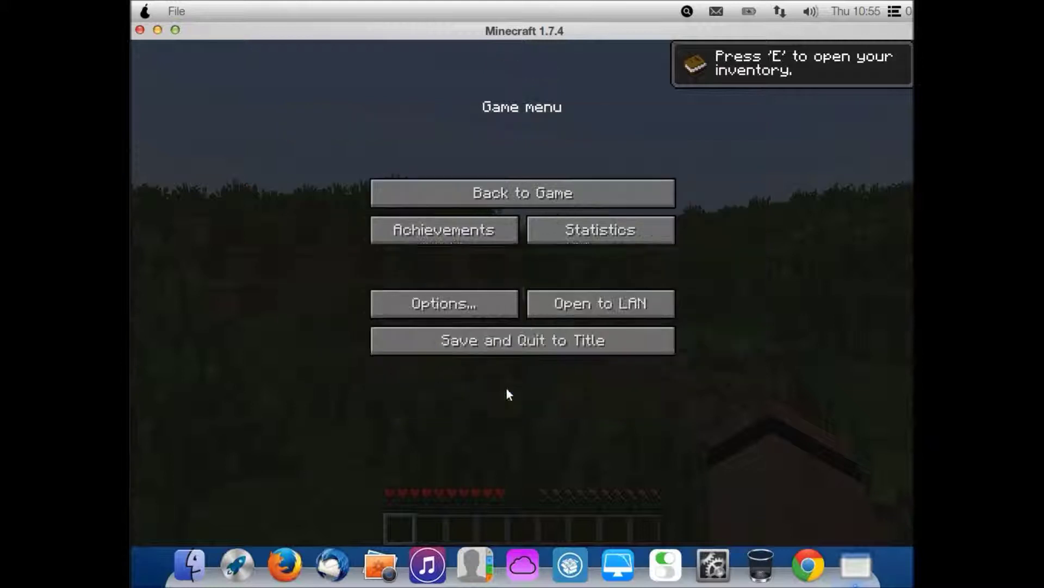
Step: Resume the game, walk forward up the grassy slope and turn on the F3 debug overlay
left_click(491, 192)
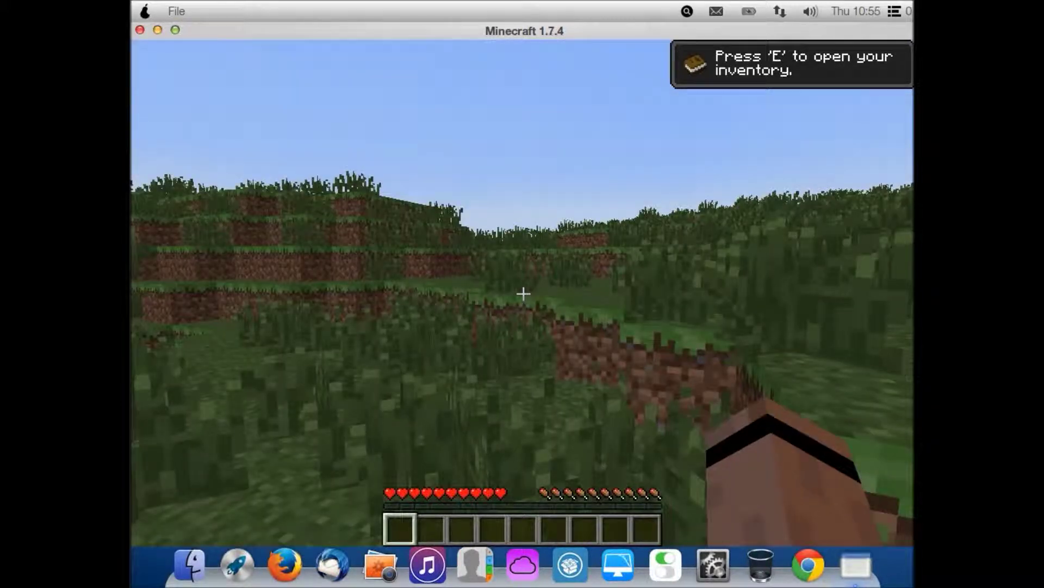
key("w")
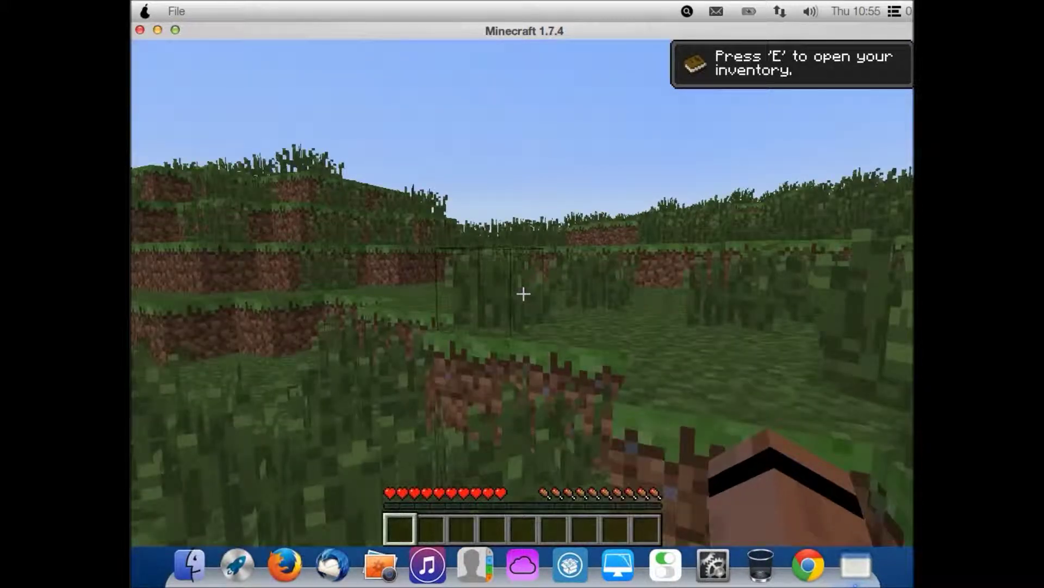
key("w")
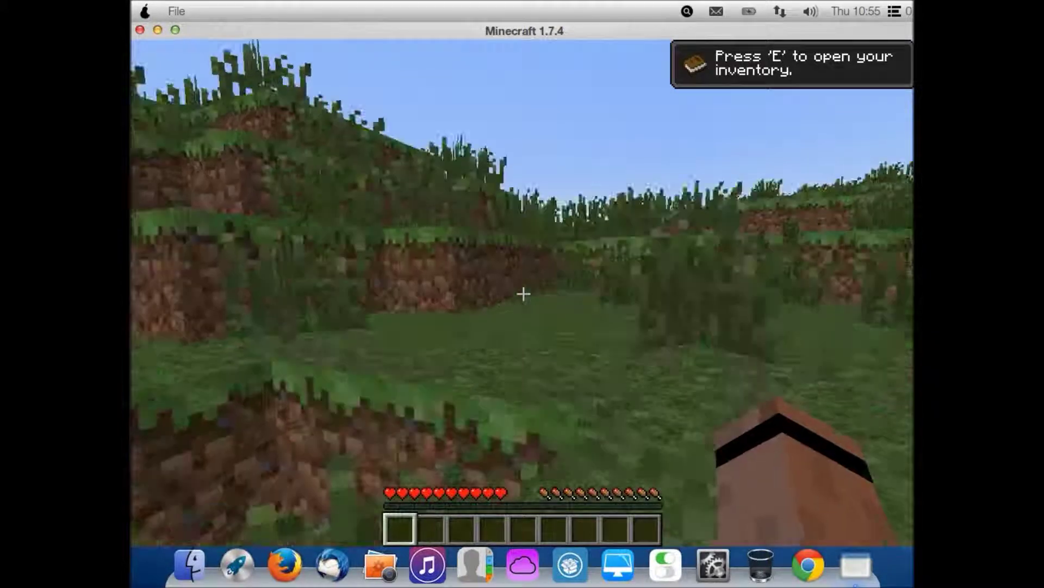
key("w")
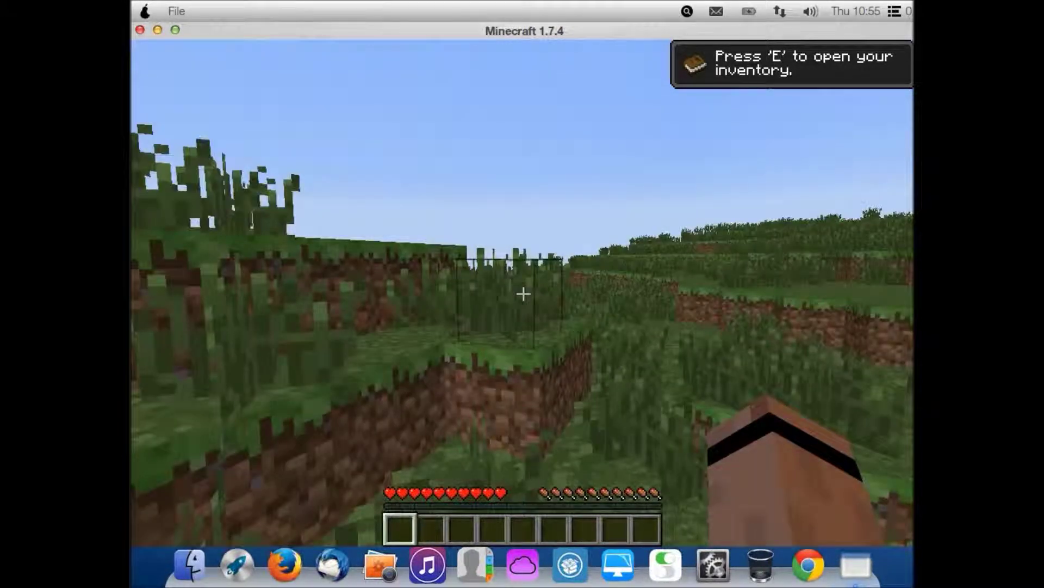
key("w")
key("w")
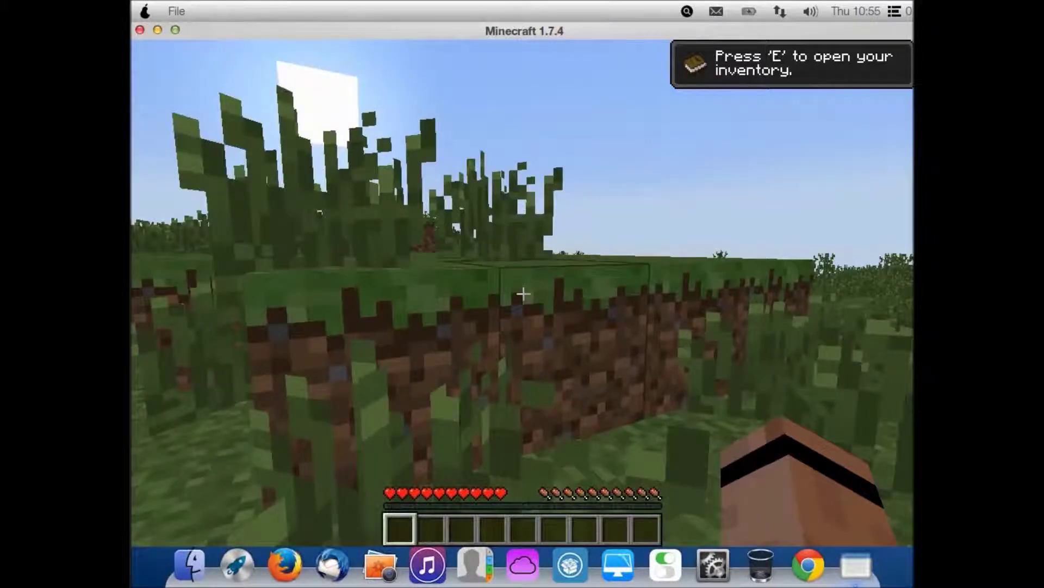
key("F3")
Step: Walk and jump across the plain, hide the debug overlay, then save and quit to title
key("w")
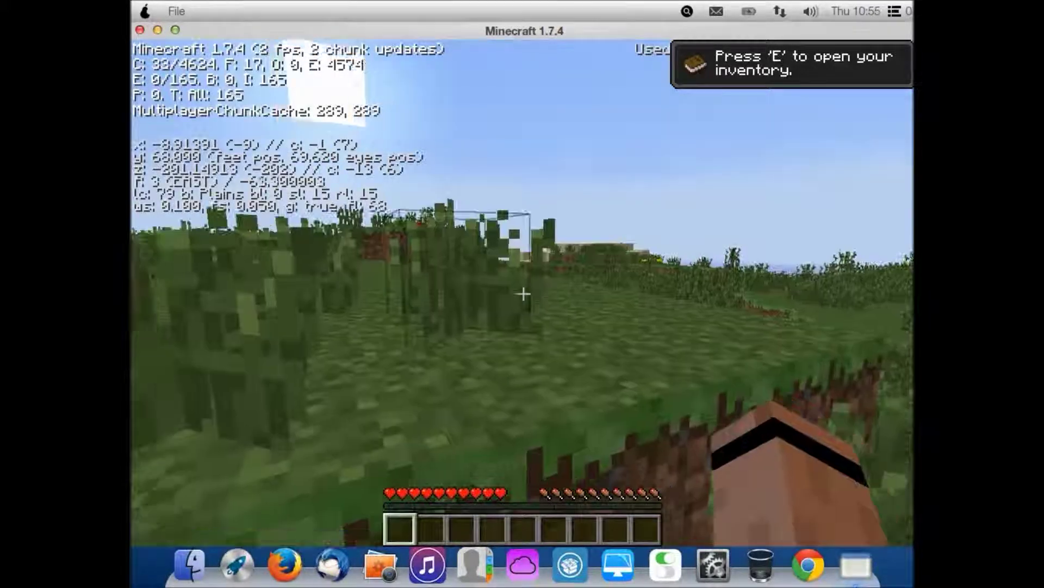
key("w")
key("space")
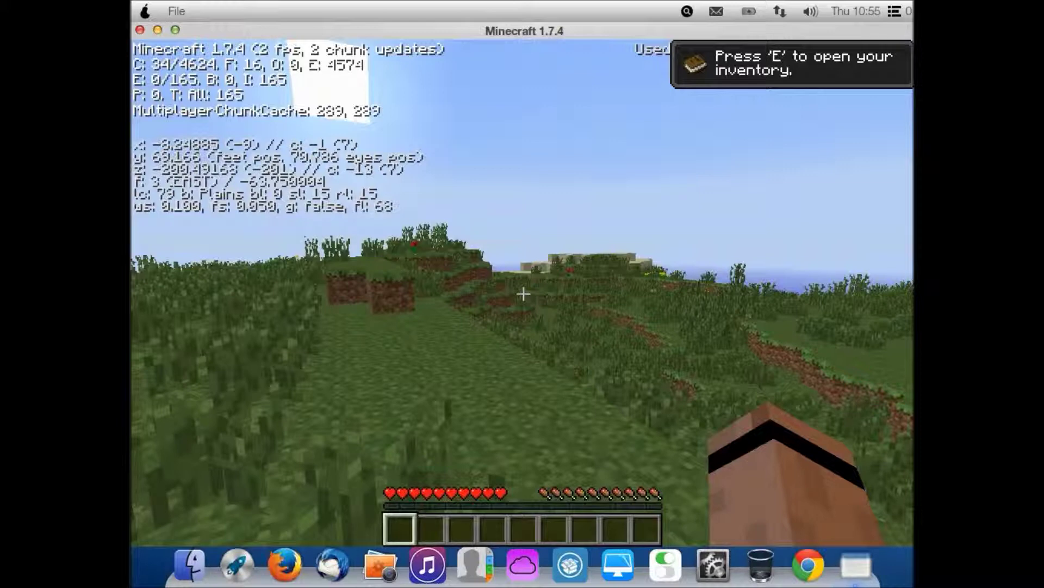
key("w")
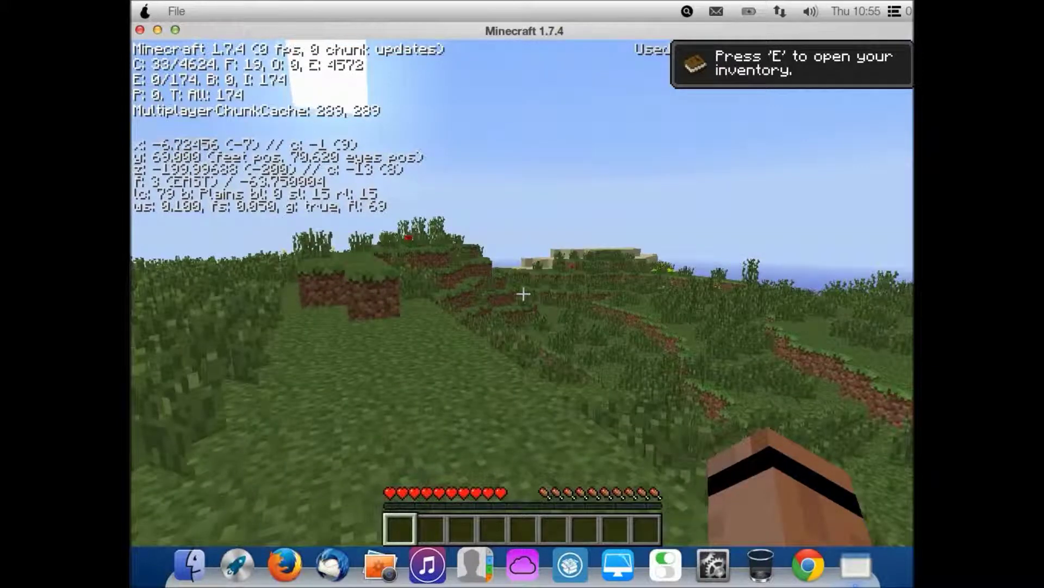
key("w")
key("w")
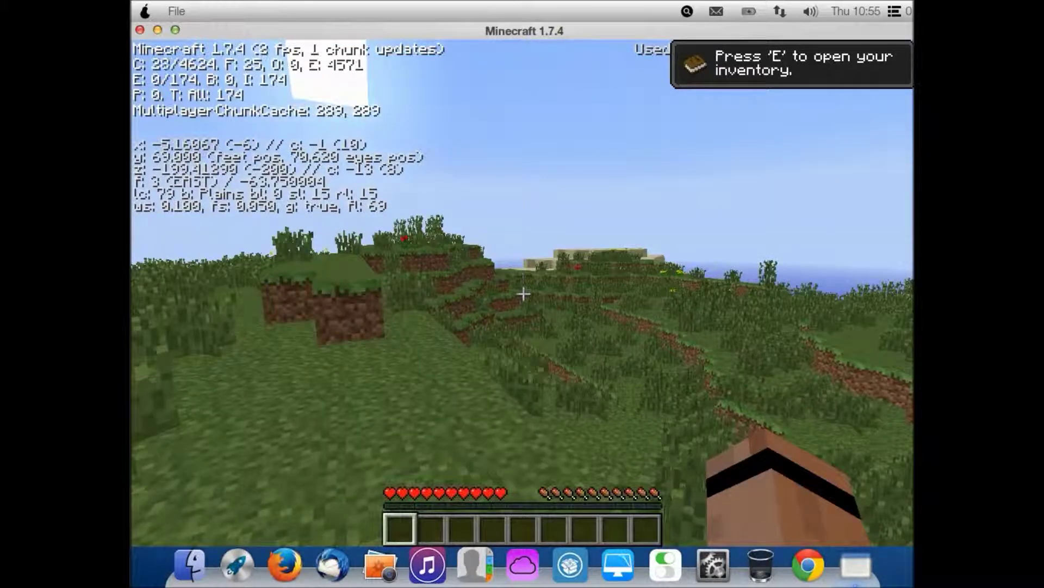
key("w")
key("F3")
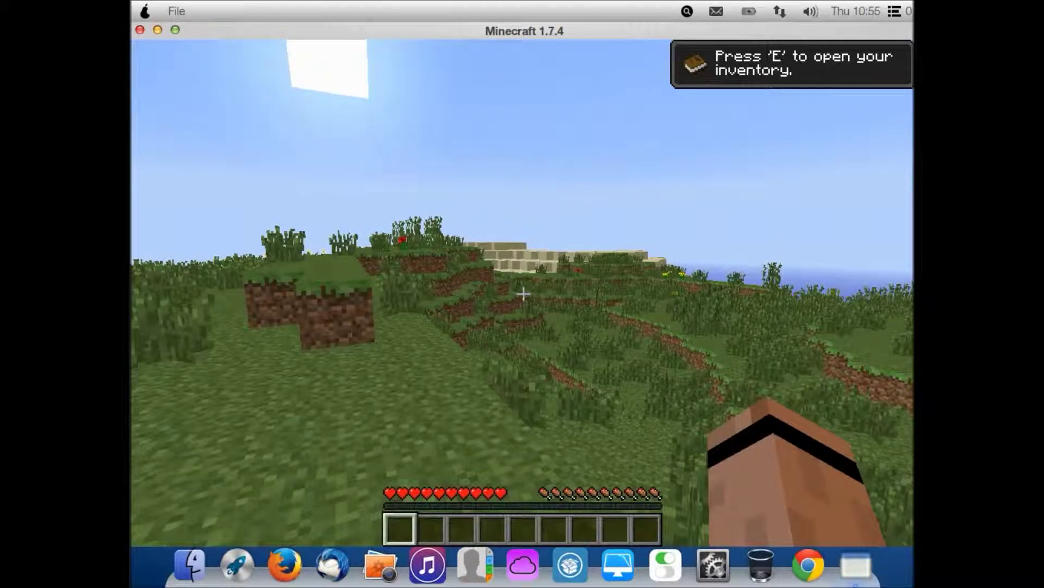
key("Escape")
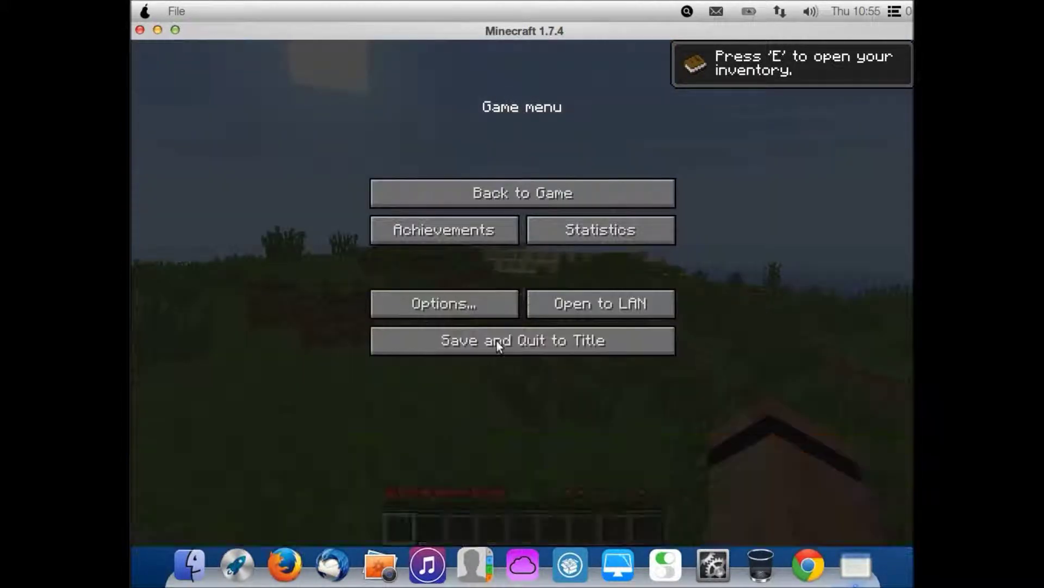
left_click(496, 340)
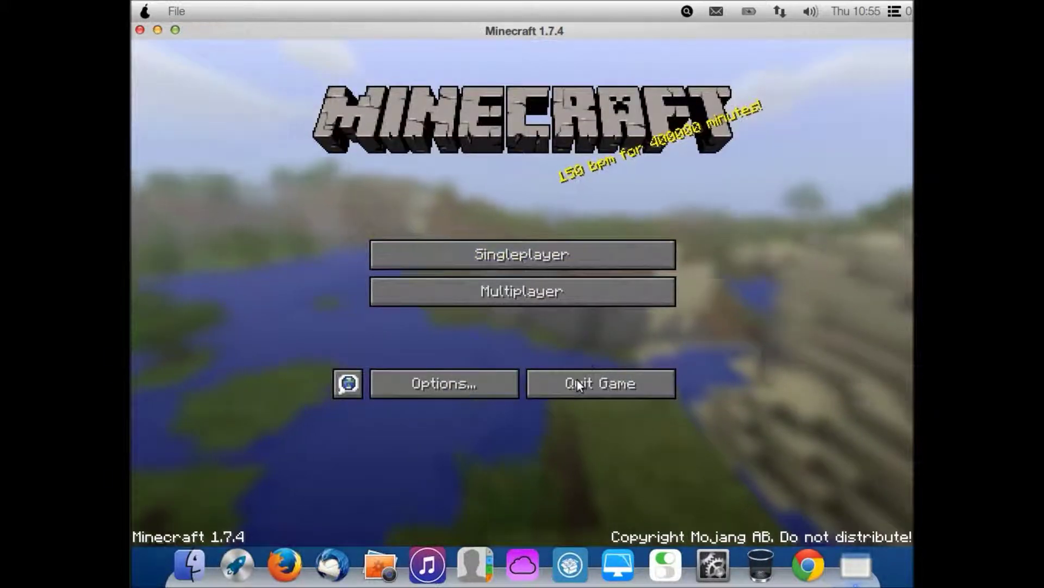
Step: Quit Minecraft from the title screen to return to the Pear OS desktop
left_click(586, 383)
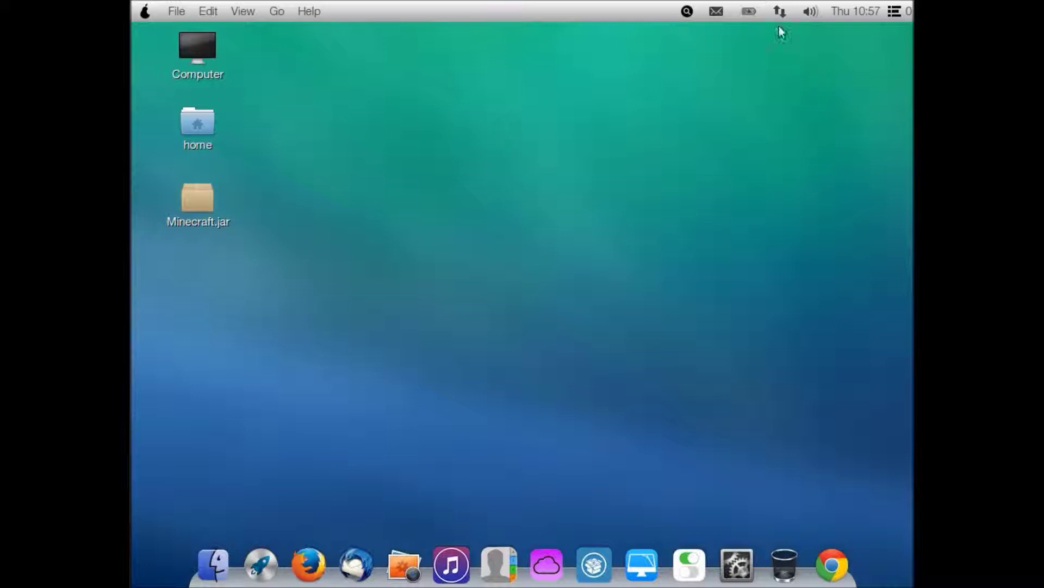
Step: Launch Google Chrome from the menu-bar search with 'chrome', then launch Musique by searching 'musi'
left_click(688, 16)
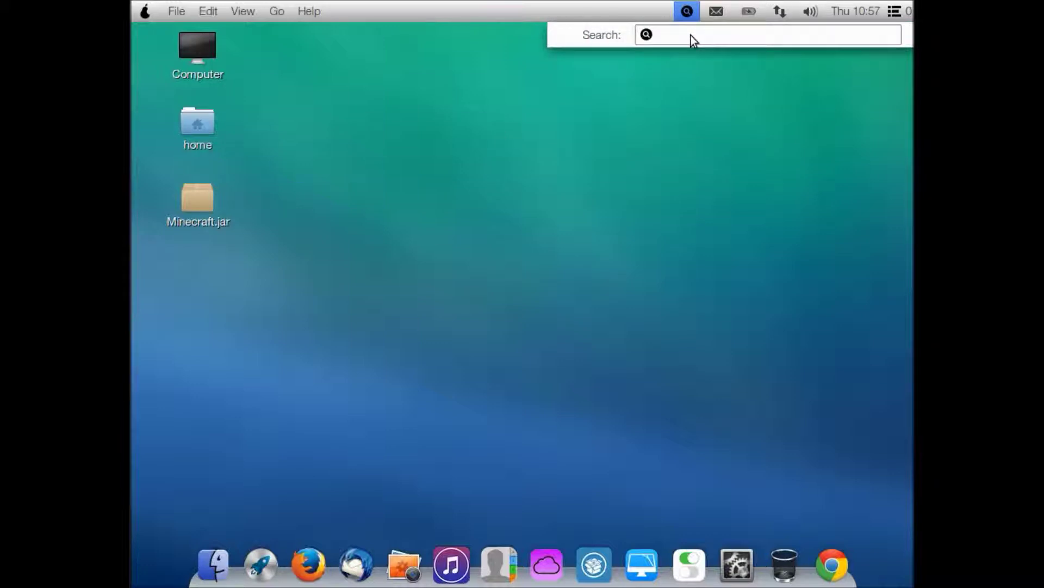
type("h")
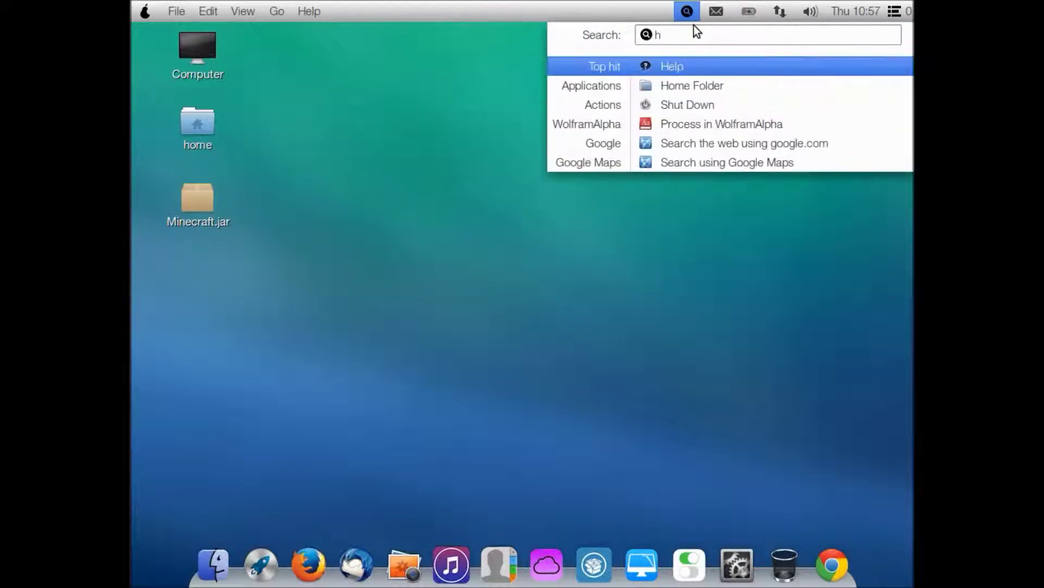
key("BackSpace")
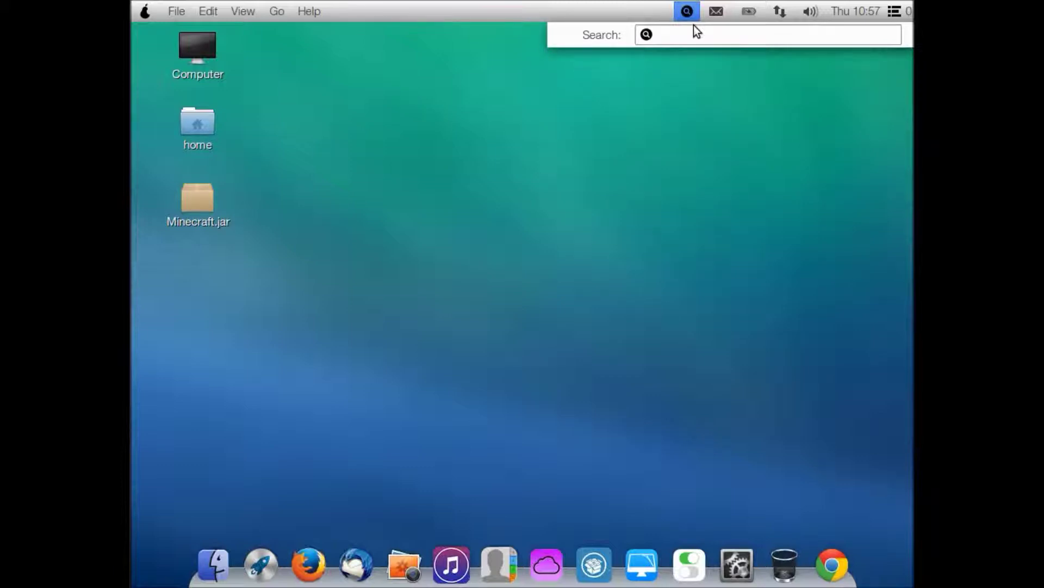
type("chrome")
key("Return")
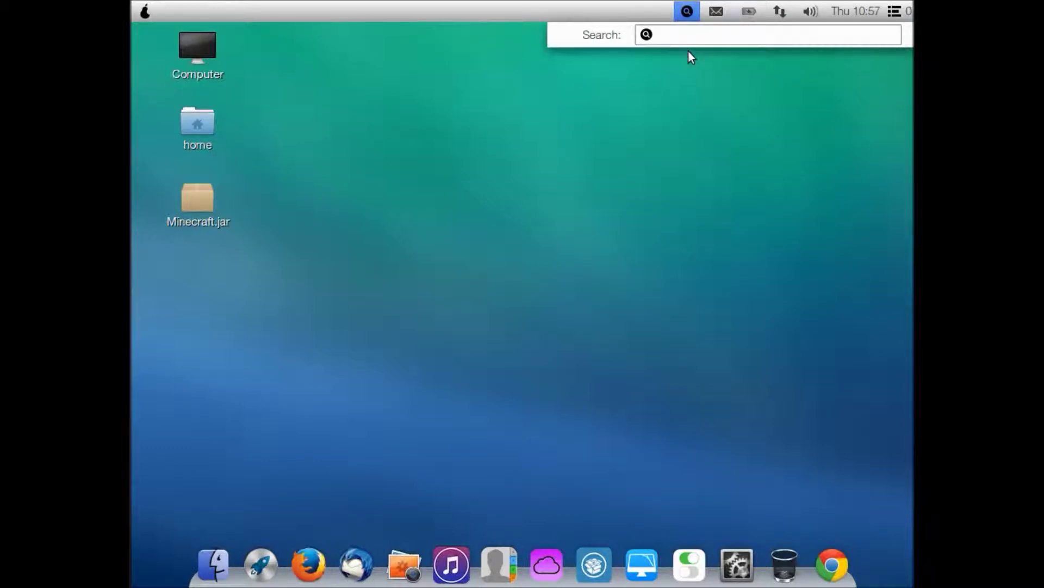
type("musi")
key("Return")
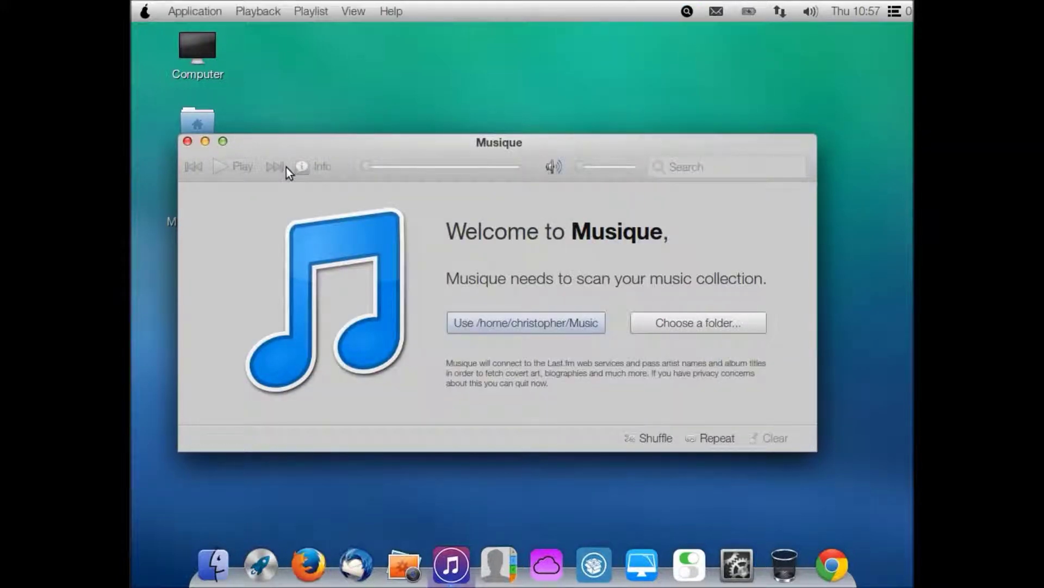
Step: Close Musique, search 'define logy' and cycle its WolframAlpha, Google and Google Maps options, then reopen search
left_click(188, 143)
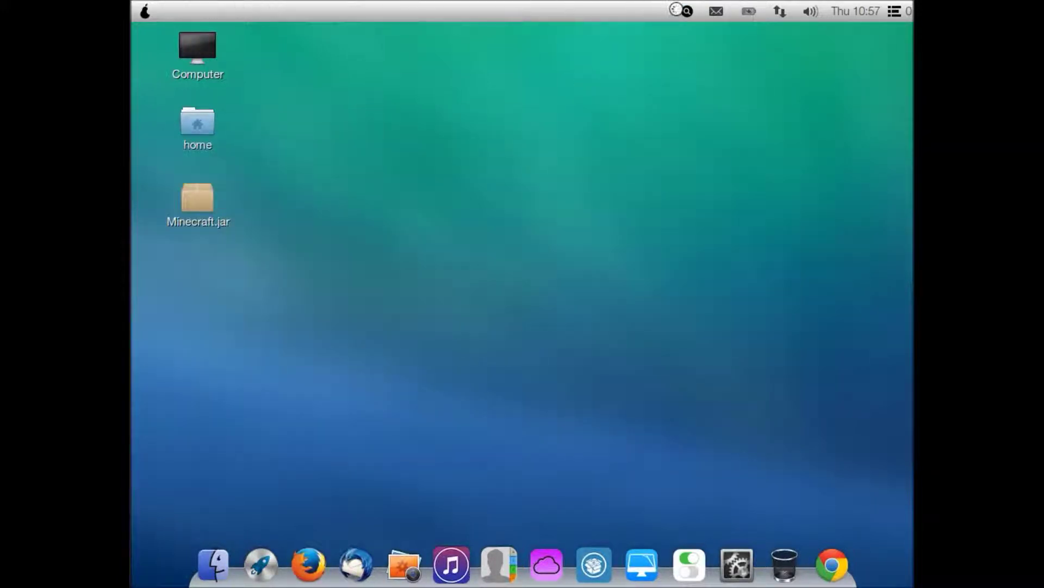
left_click(686, 11)
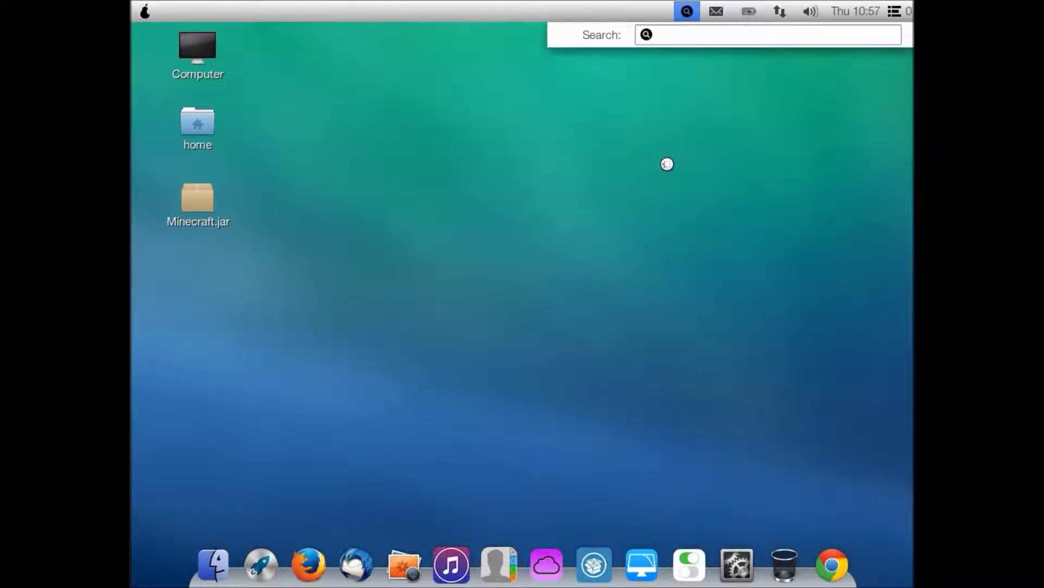
type("define logy")
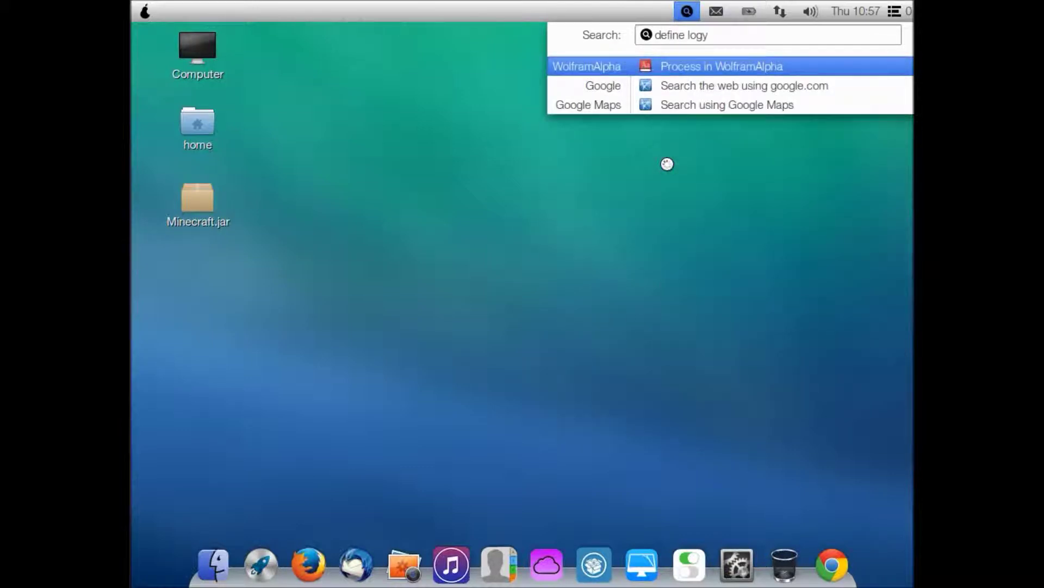
key("Down")
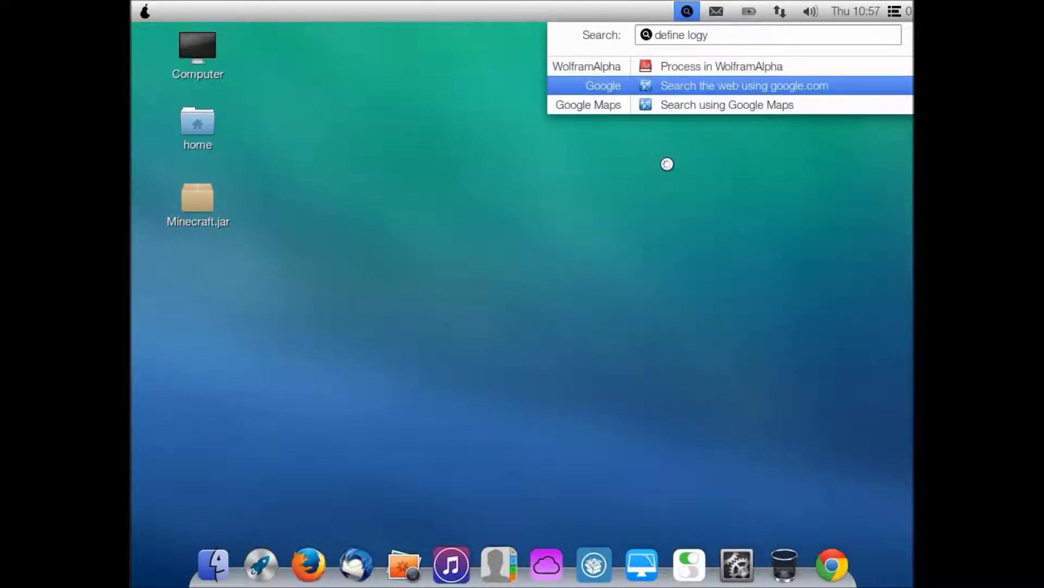
key("Up")
key("Down")
key("Down")
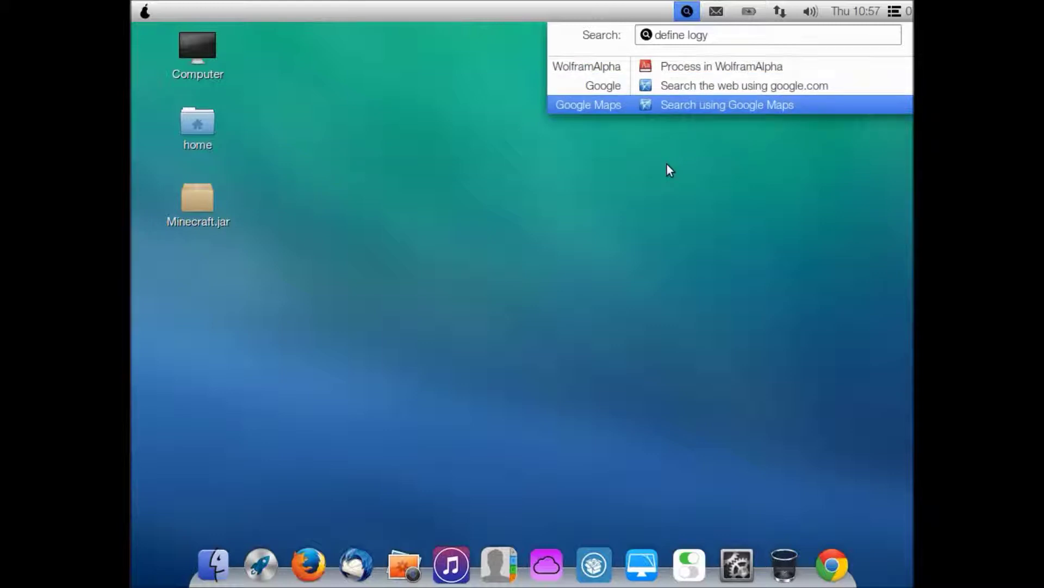
key("Up")
key("Return")
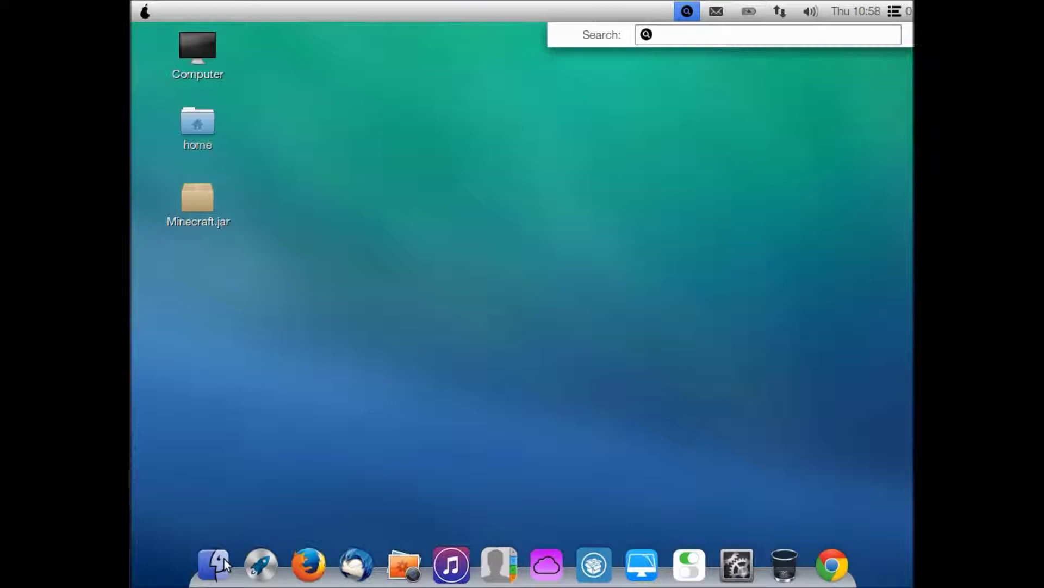
key("Escape")
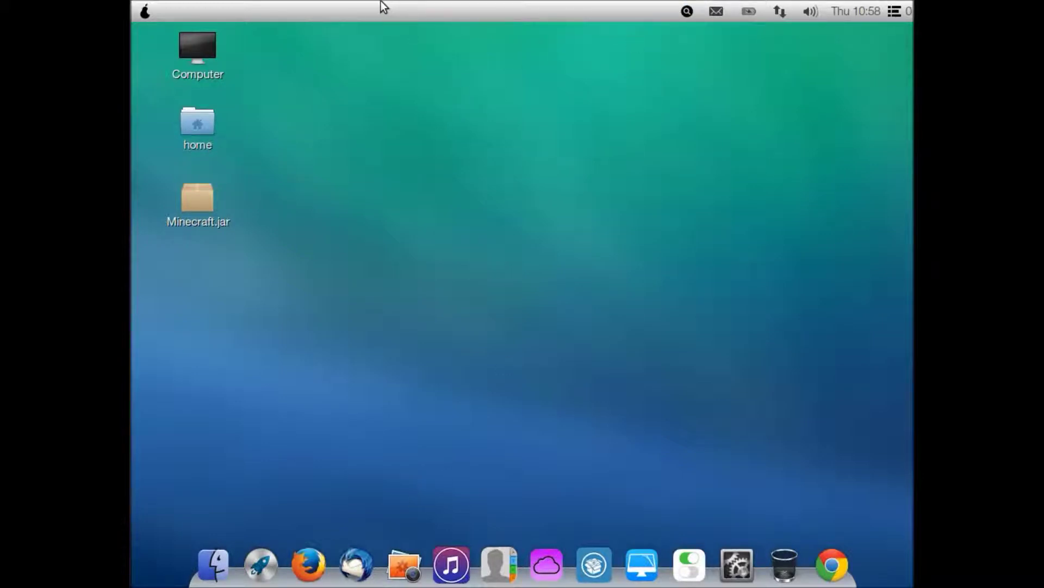
left_click(688, 12)
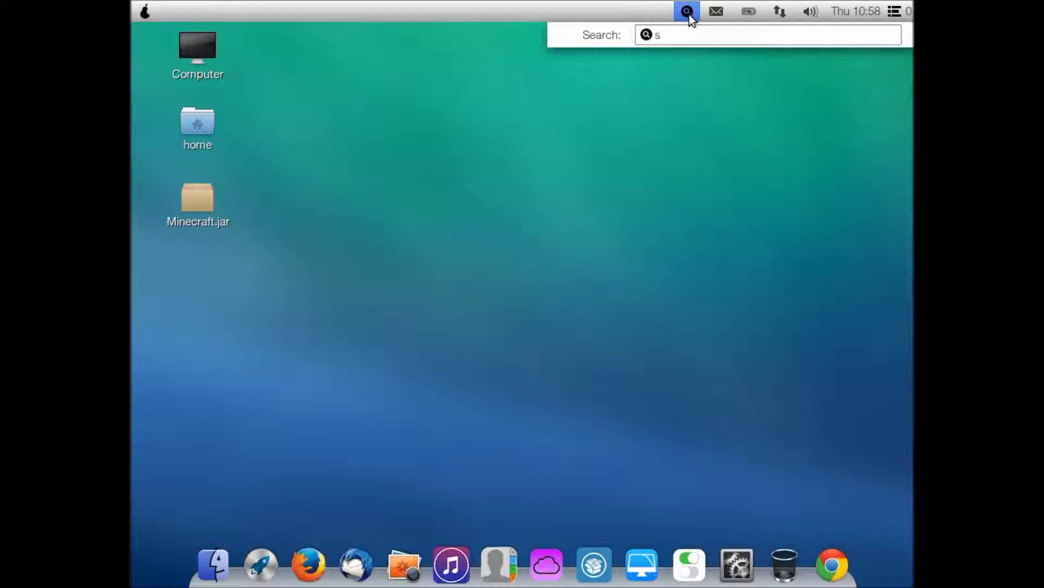
Step: Search 'spain' on Google Maps from the menu-bar search and restore the Chrome window
type("pain")
key("Down")
key("Down")
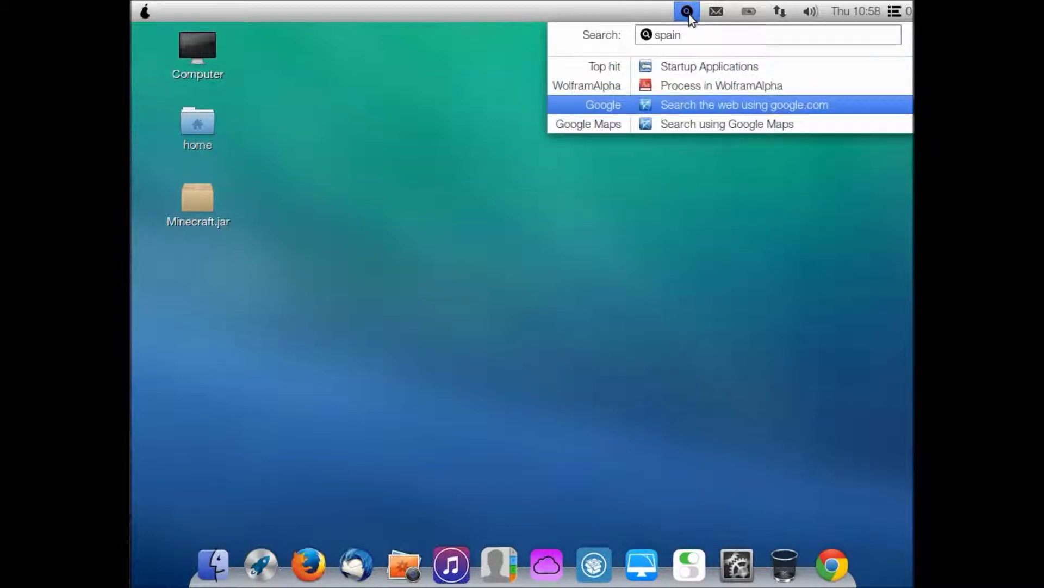
key("Return")
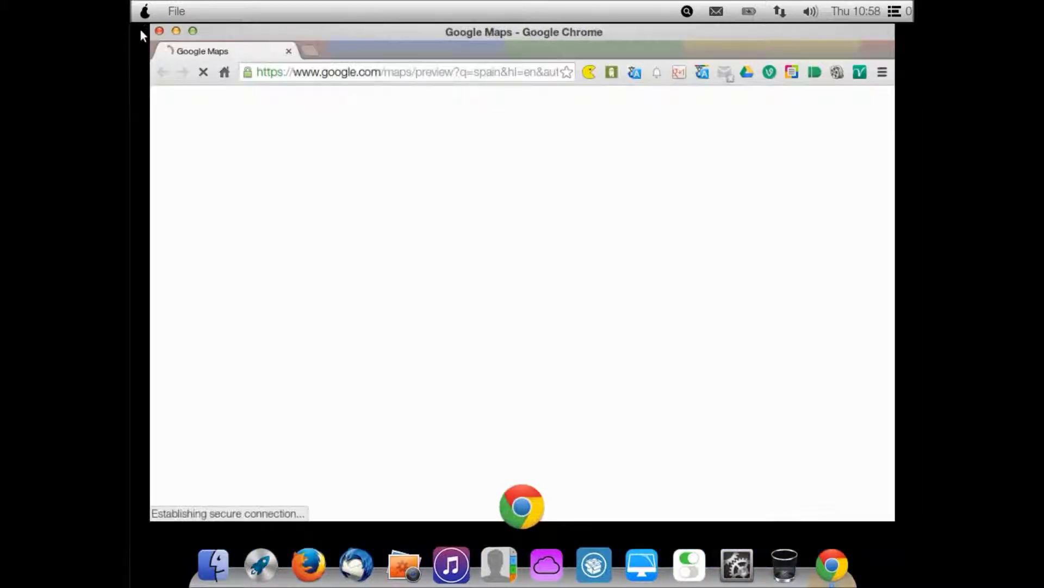
left_click(201, 54)
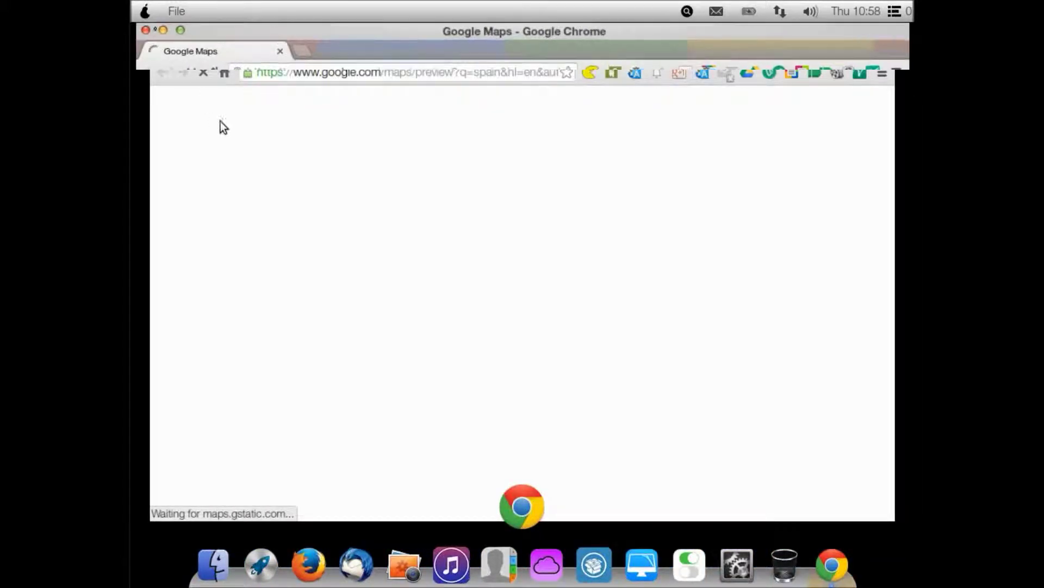